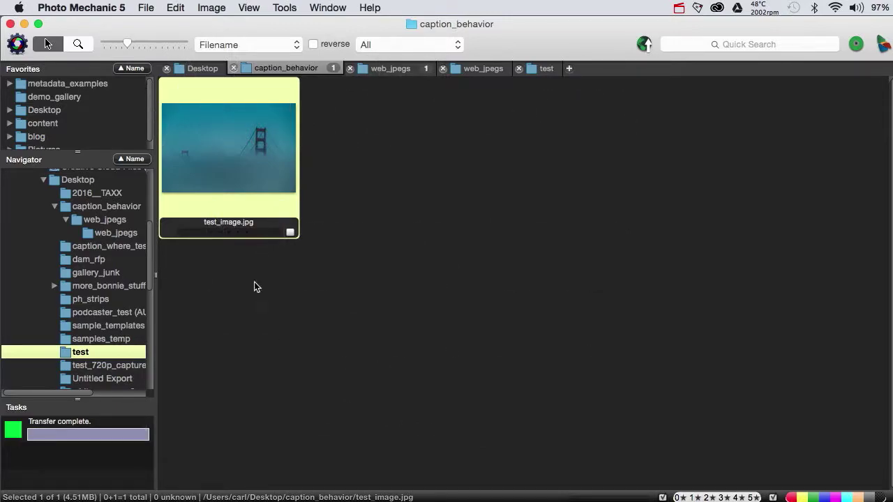
Review the caption and headline stored in the IPTC info of test_image.jpg.
mouse_move(238, 200)
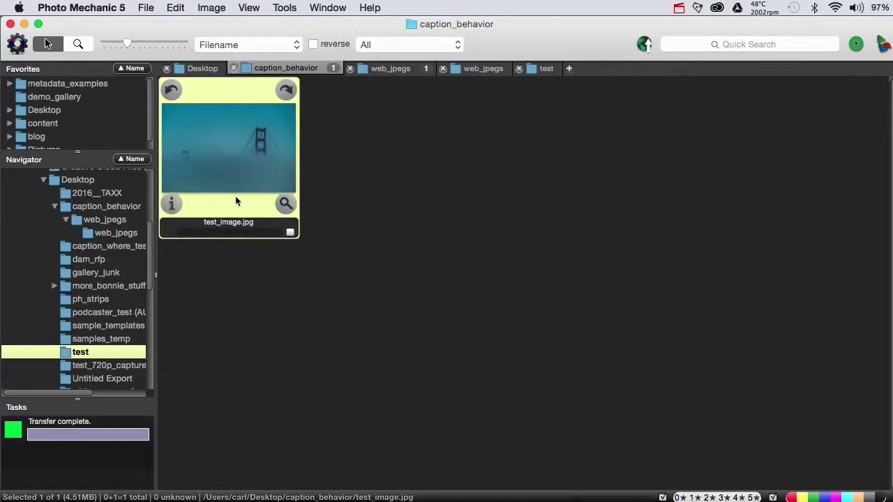
click(173, 205)
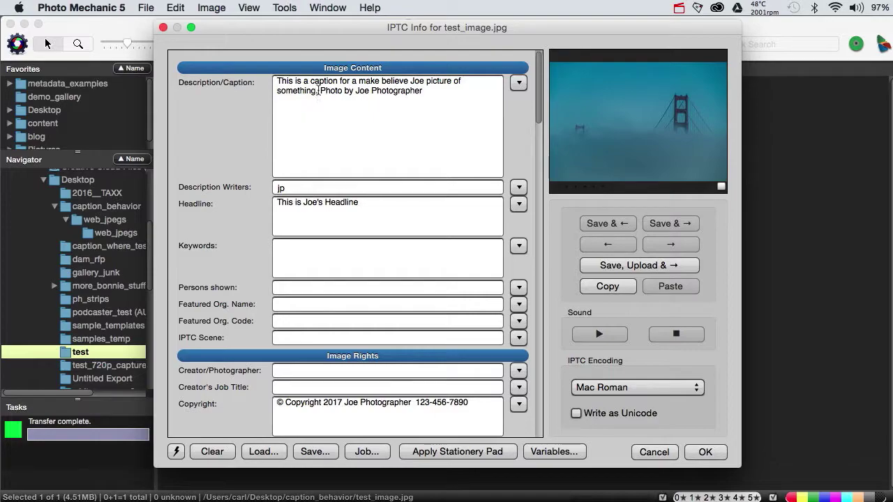
drag(319, 88, 267, 71)
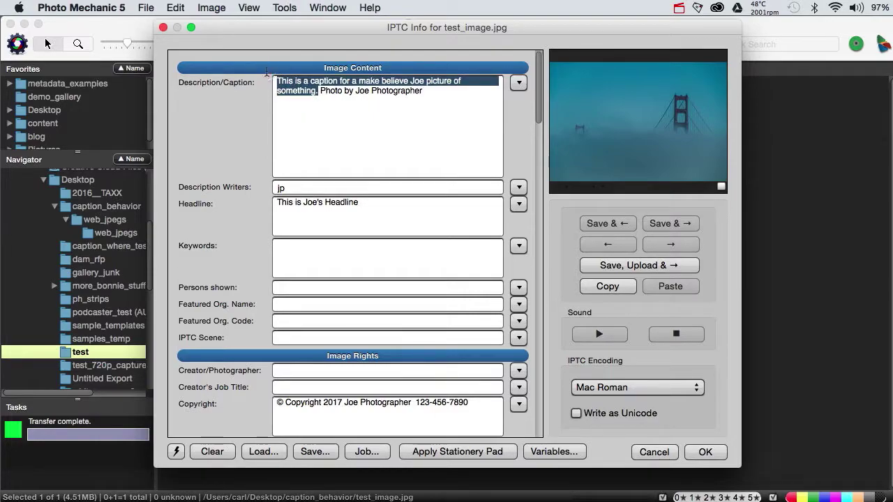
drag(366, 202, 234, 204)
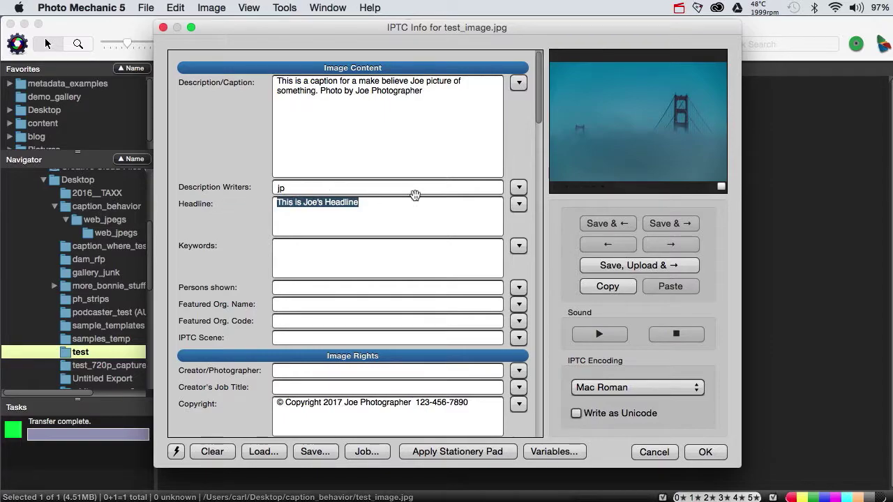
click(713, 457)
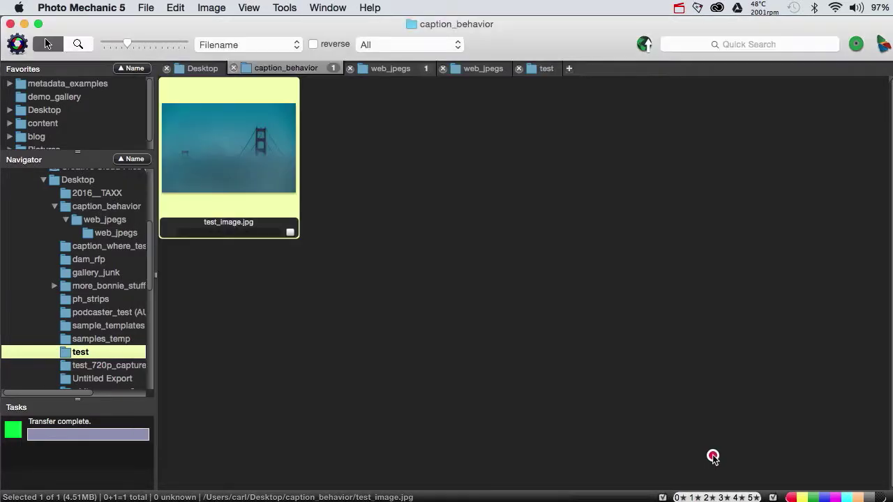
Save a JPEG copy of test_image.jpg into the web_jpegs subfolder using the 2048_web_65_subsample preset.
right_click(221, 160)
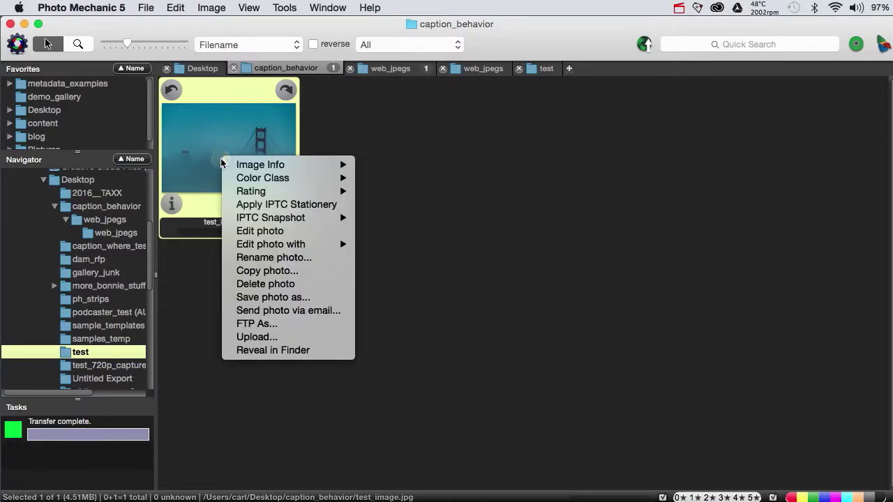
click(244, 298)
click(226, 475)
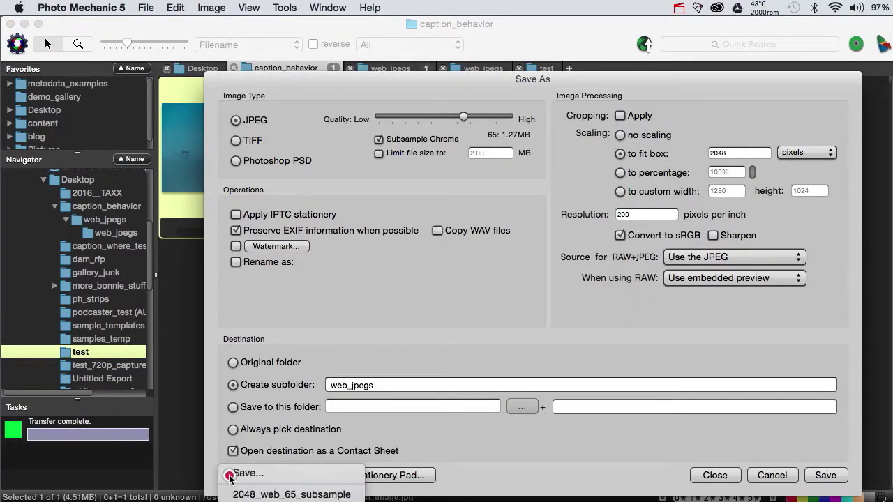
click(246, 494)
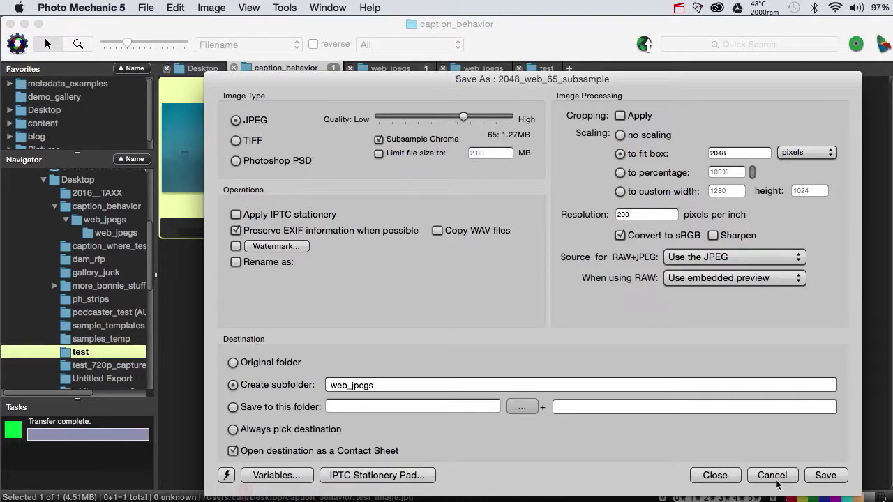
click(815, 477)
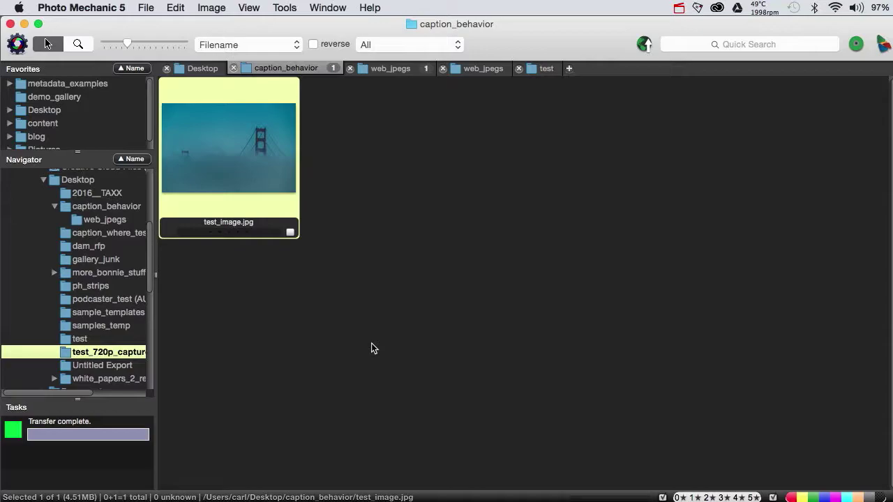
Switch to the WordPress Media Library in Chrome, upload test_image.jpg from the web_jpegs folder and refresh the library.
key(ctrl+Left)
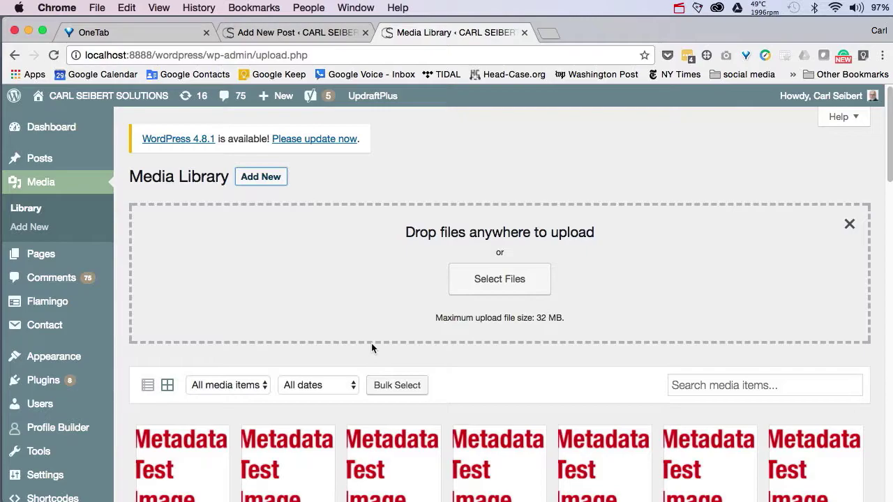
click(477, 282)
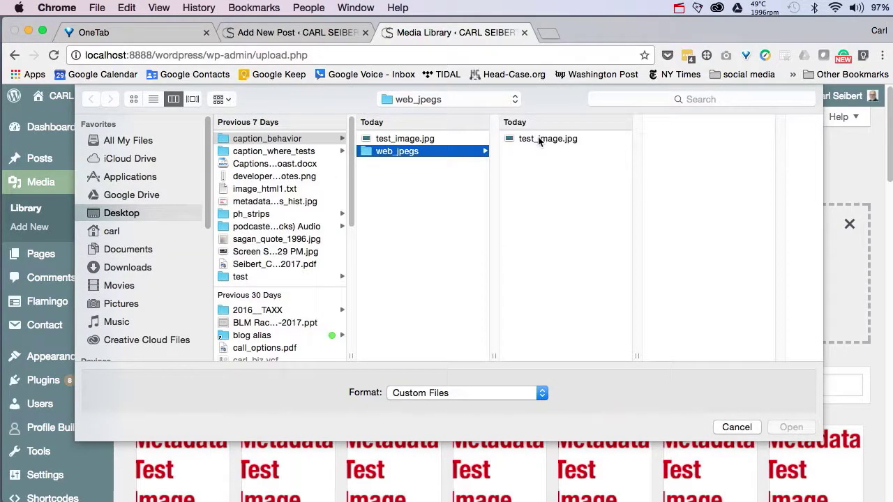
click(539, 142)
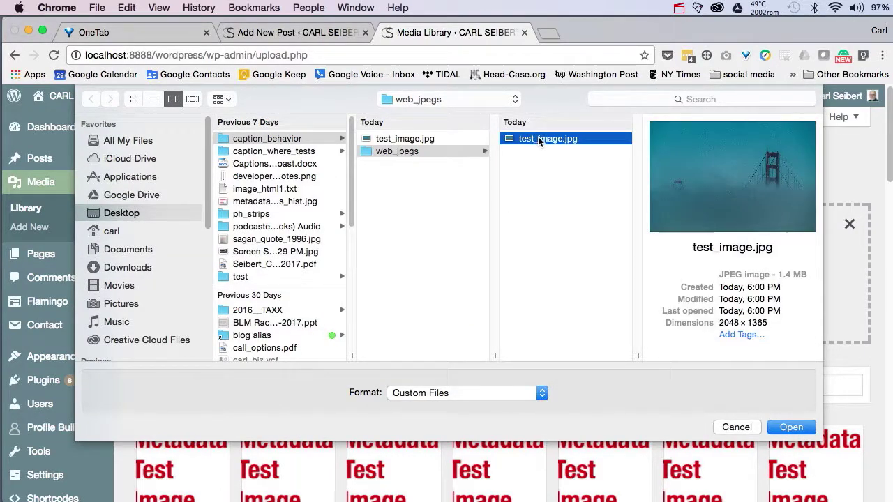
click(790, 428)
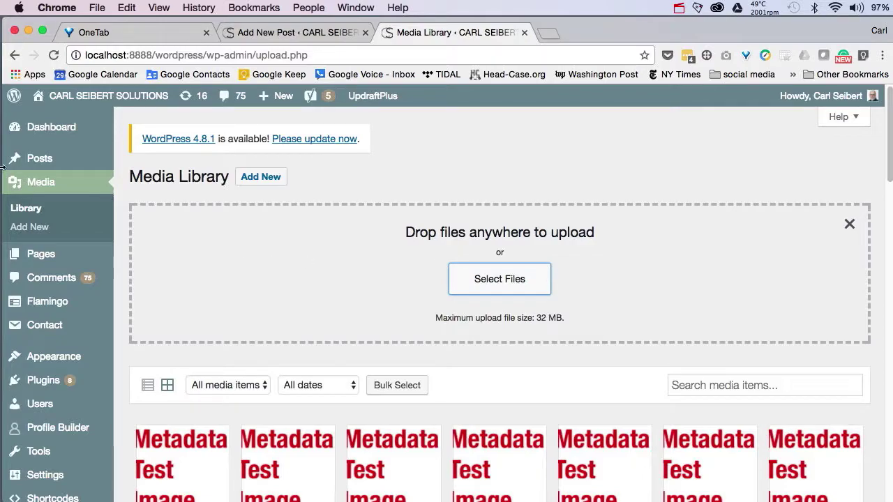
click(50, 55)
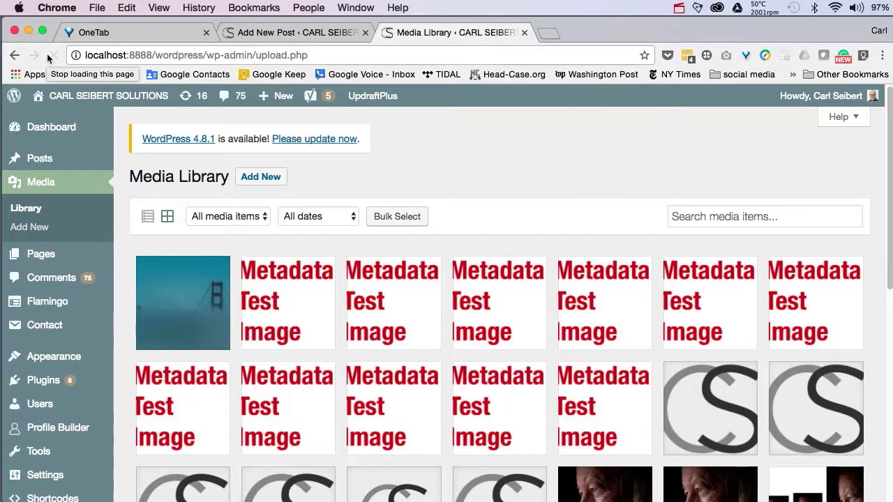
Examine the title and caption in the attachment details of the uploaded bridge image.
click(176, 318)
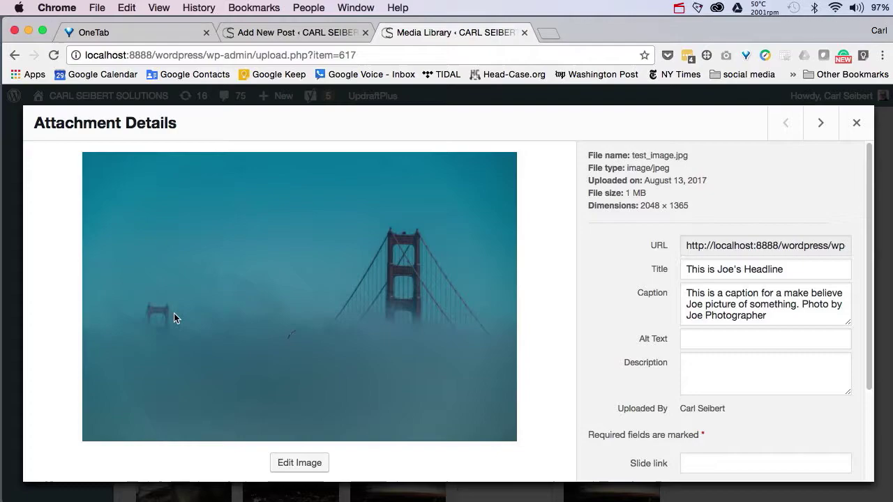
drag(778, 316, 654, 293)
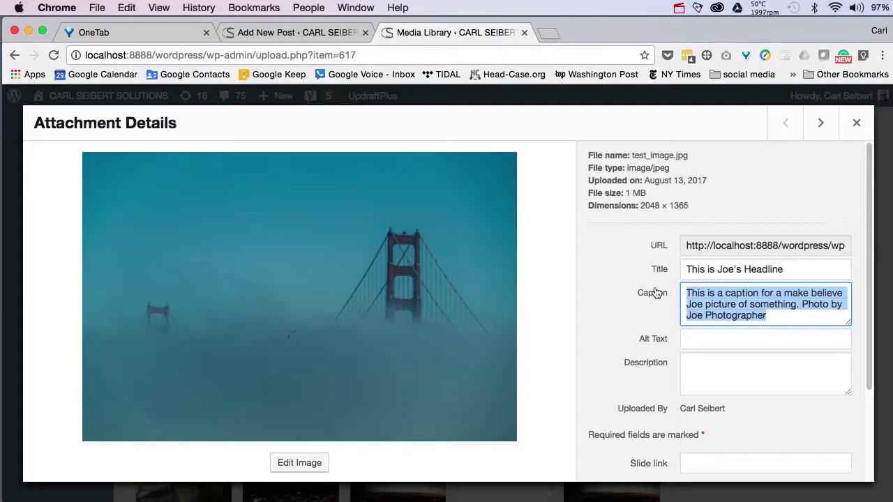
click(856, 124)
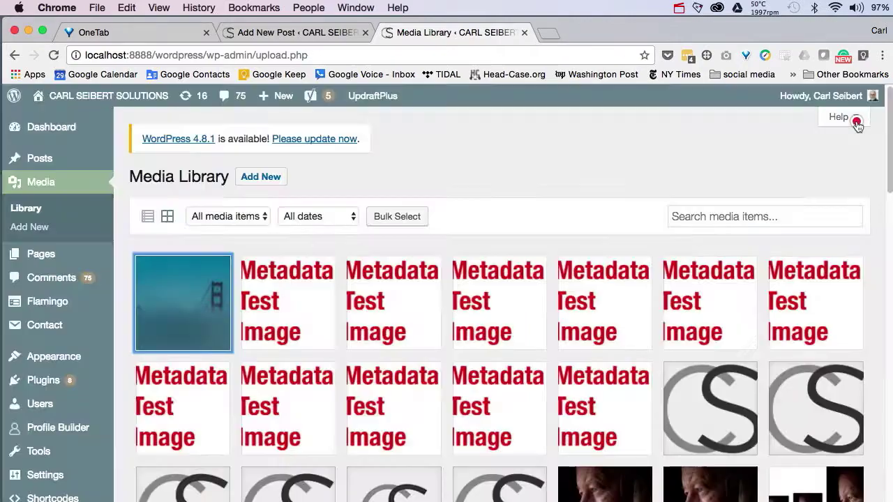
Insert the uploaded test_image.jpg from the media library into the new post.
click(335, 36)
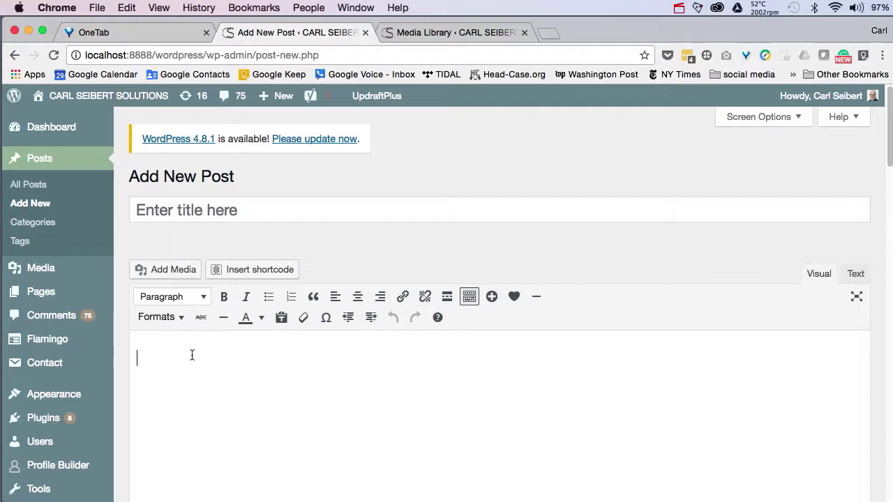
click(178, 272)
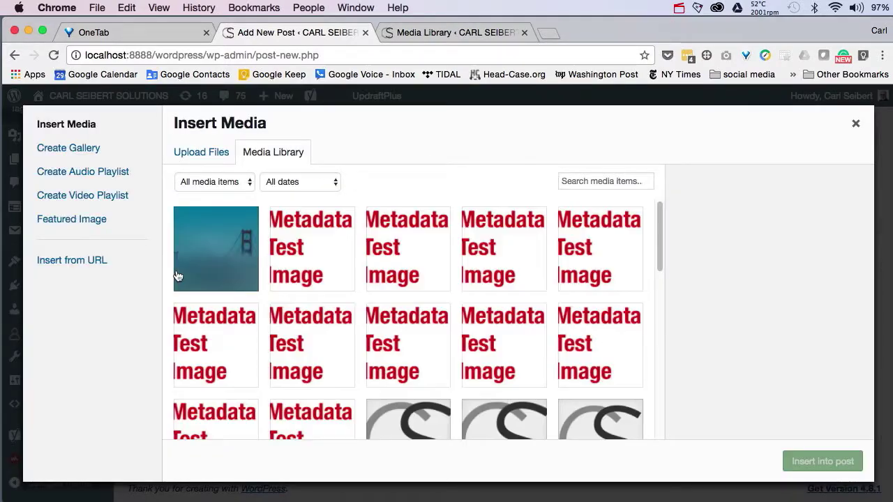
click(178, 275)
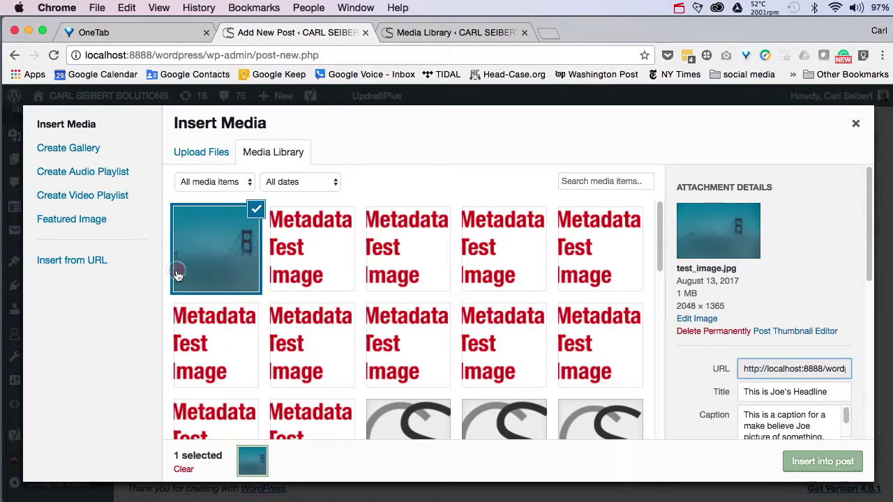
click(809, 460)
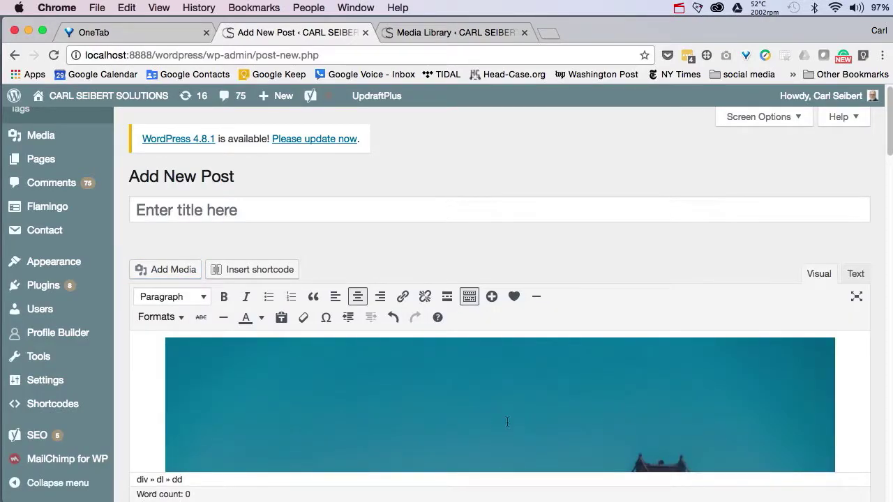
Add the sentence "We can edit here on the post." before the photo credit in the inserted image's caption.
scroll(484, 419, down, 2)
scroll(483, 419, down, 6)
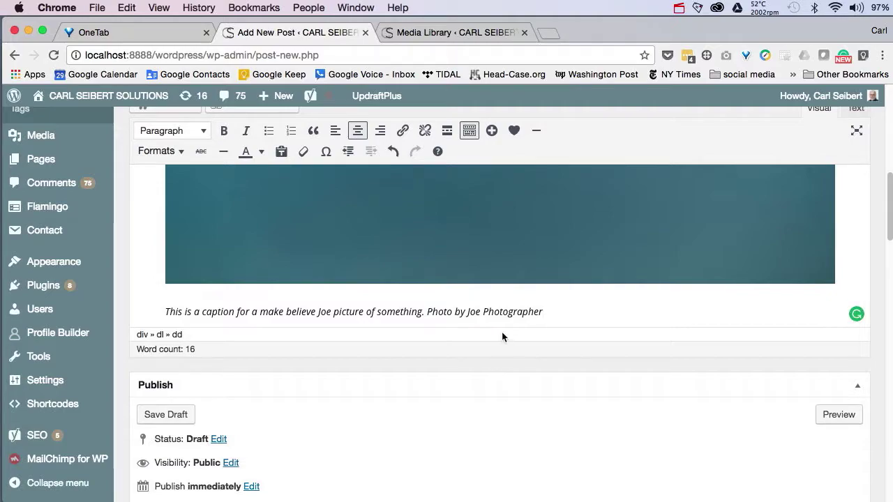
click(425, 313)
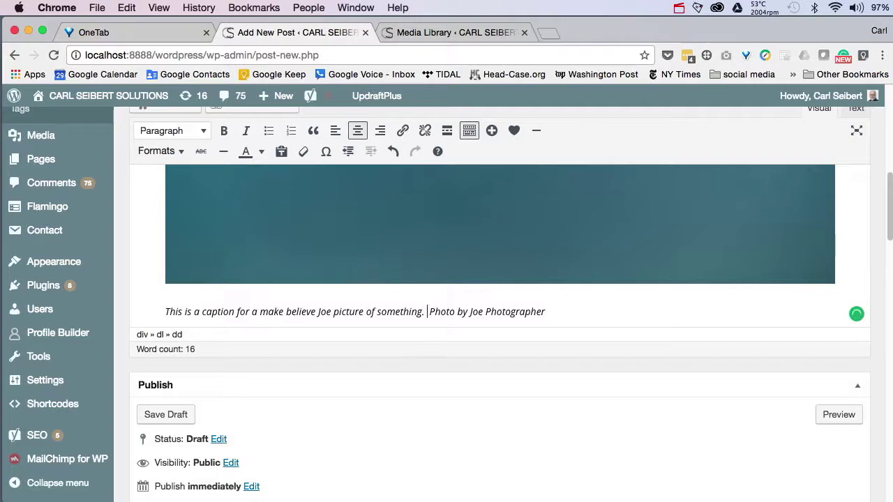
text(We can e)
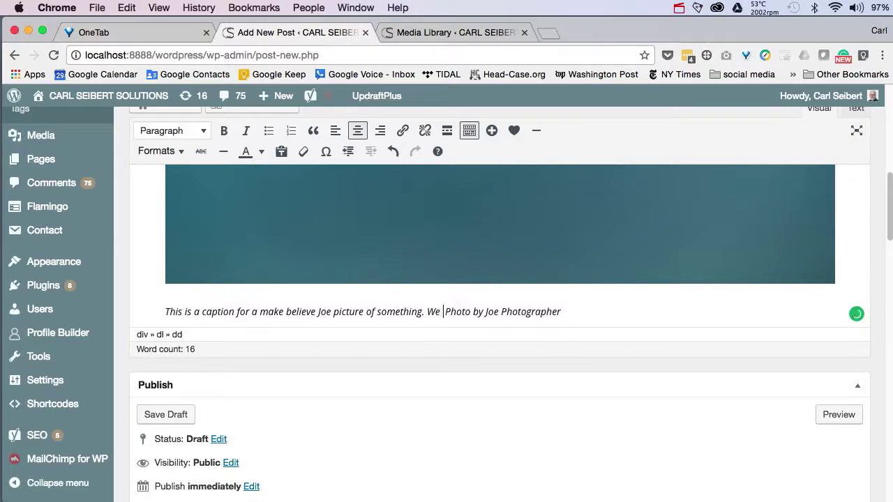
text(dit here o)
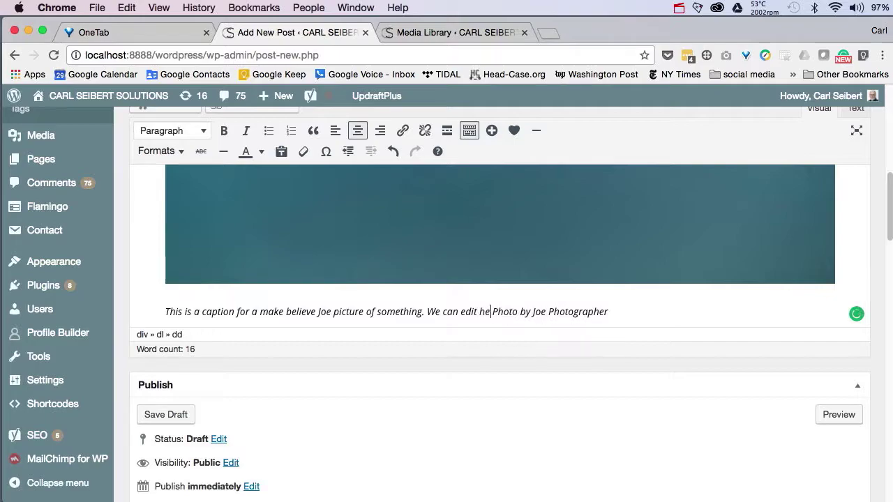
text(n the )
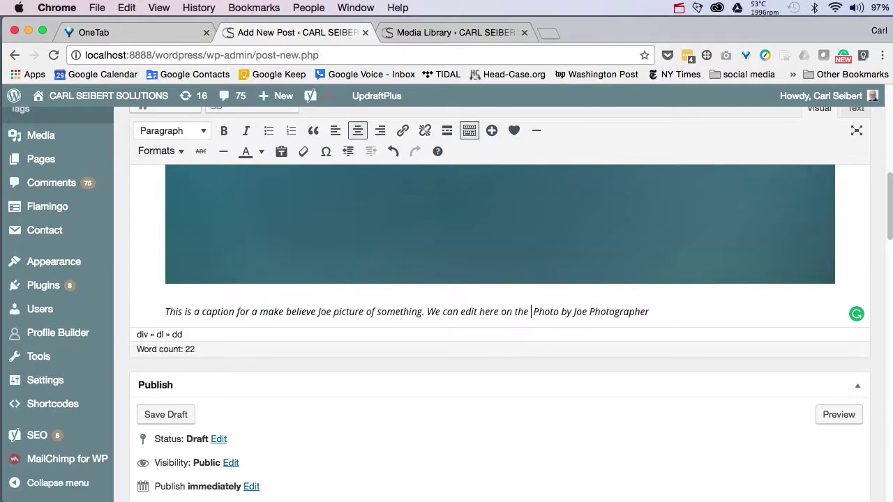
text(p )
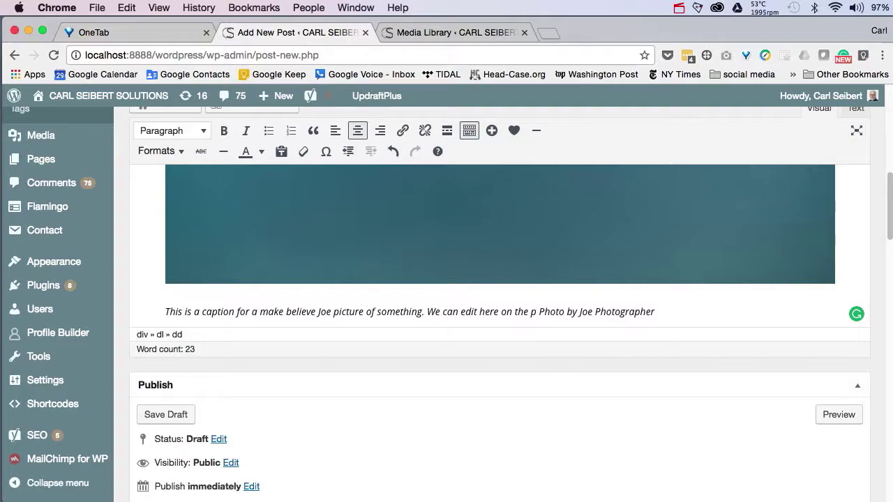
text(ost.)
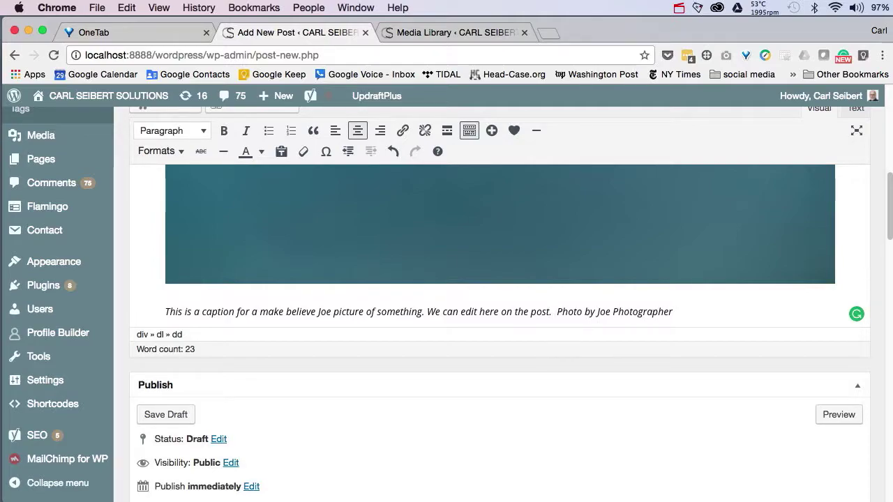
Open the inserted image's details and highlight the sentence "We can edit here on the post." in its caption.
scroll(600, 280, up, 5)
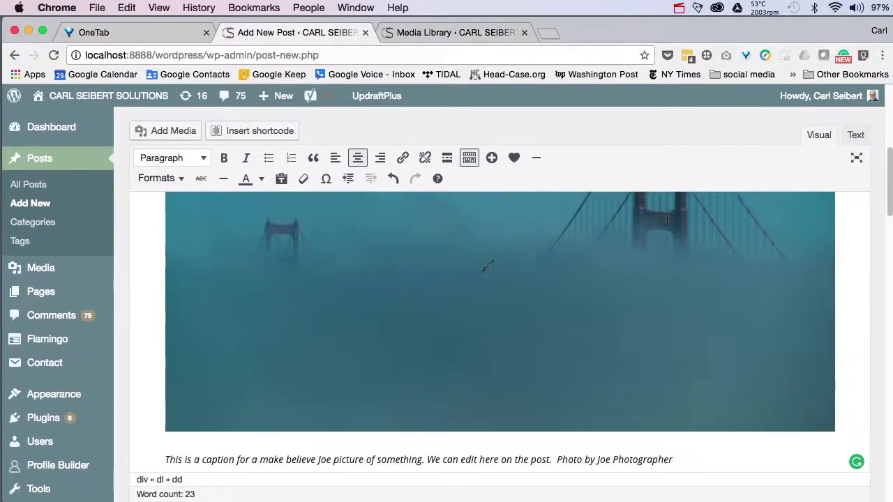
scroll(667, 219, down, 4)
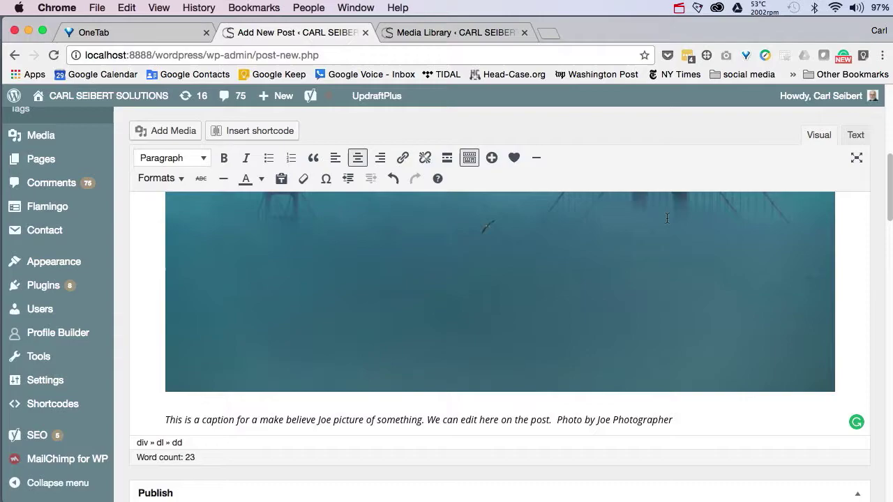
scroll(667, 218, up, 2)
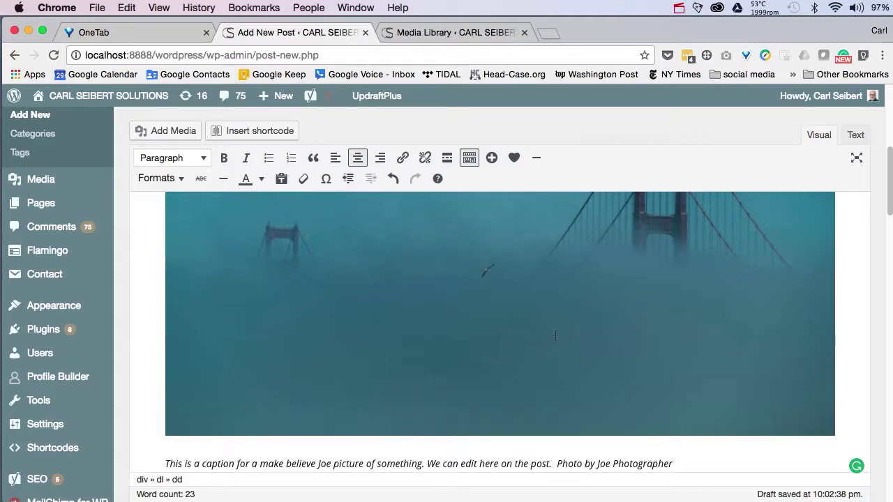
scroll(601, 303, up, 10)
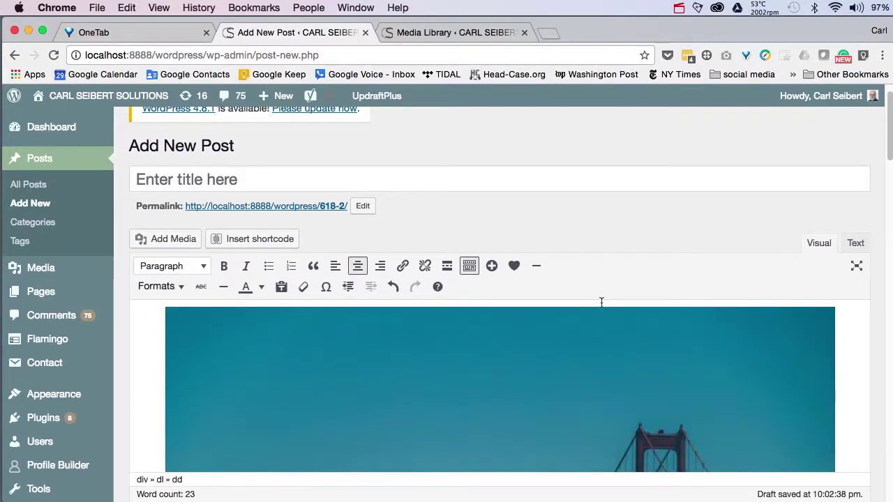
click(524, 356)
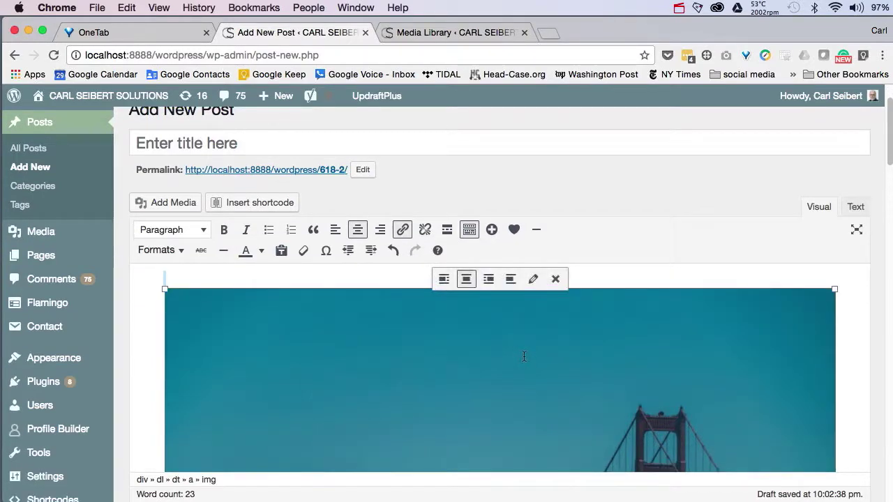
click(534, 280)
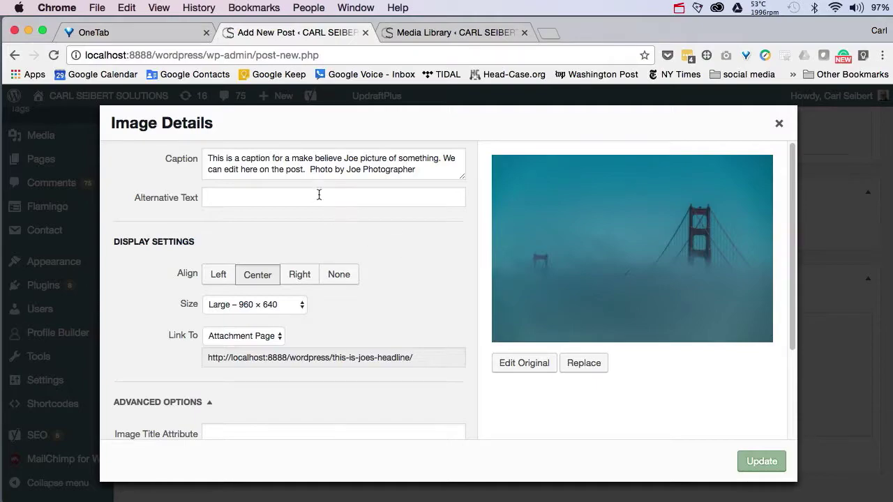
click(445, 155)
drag(444, 158, 305, 170)
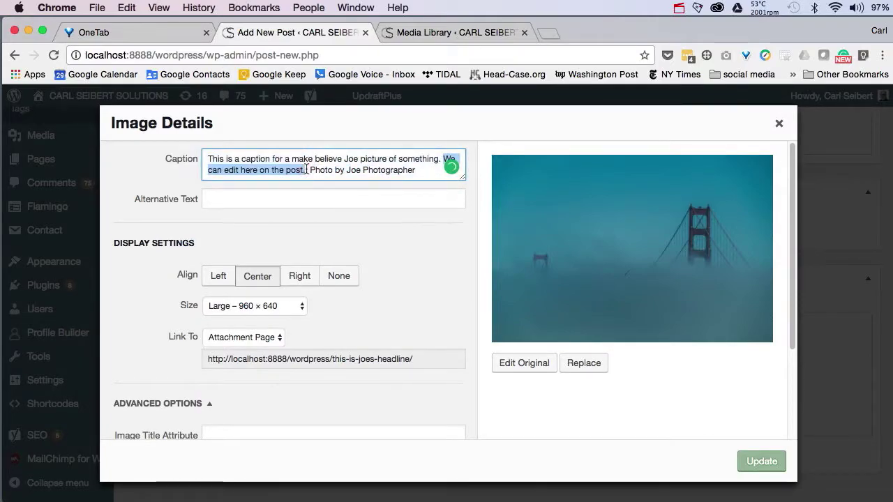
Leave the inserted image's details and check the caption and title stored for the bridge image in the media library.
click(434, 286)
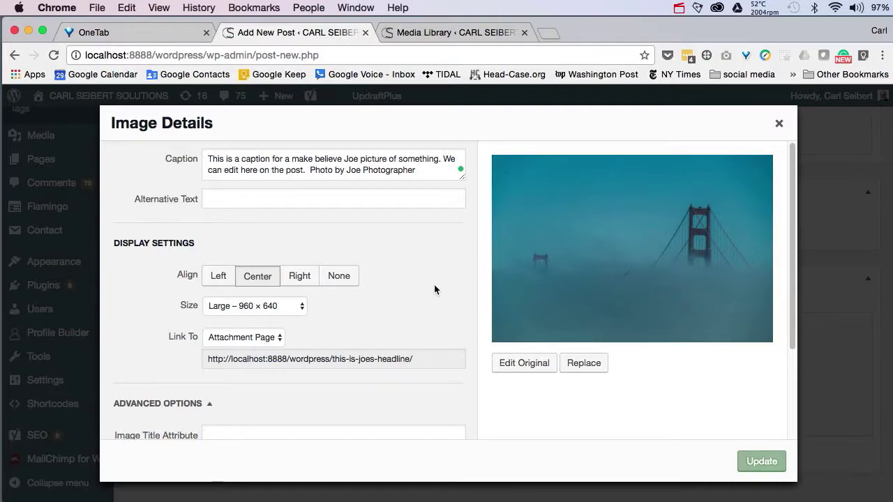
key(Escape)
click(480, 32)
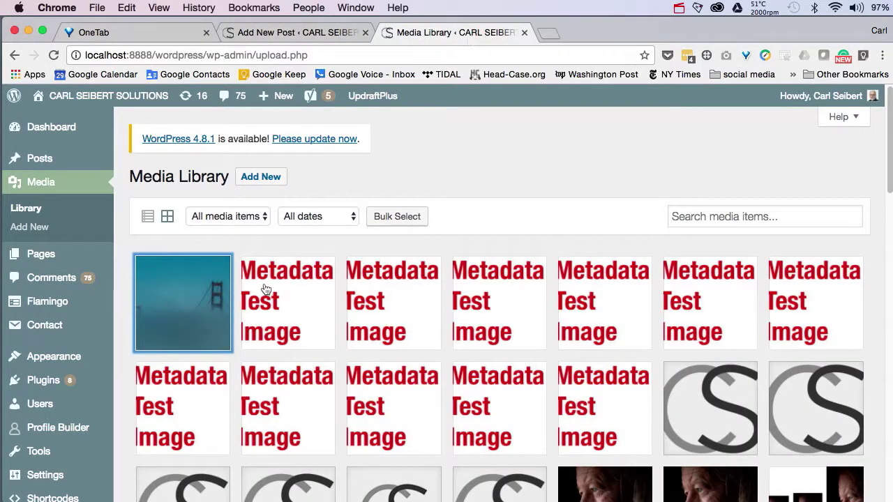
click(213, 302)
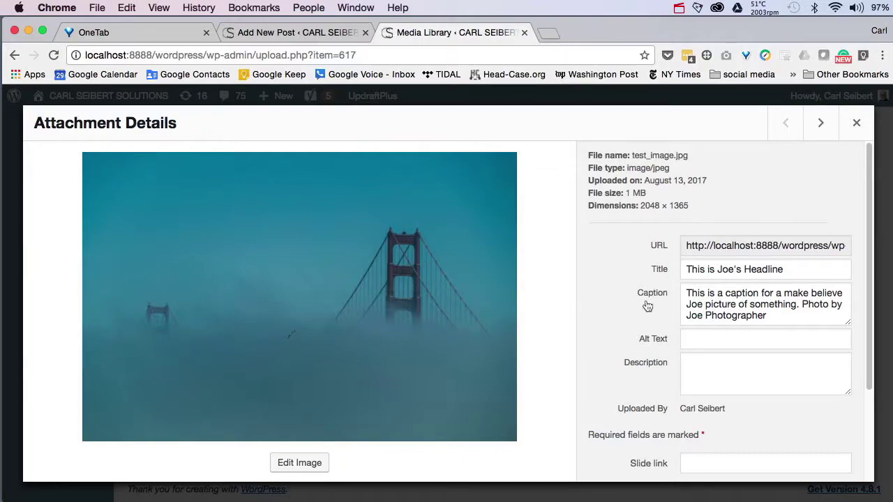
drag(774, 315, 687, 281)
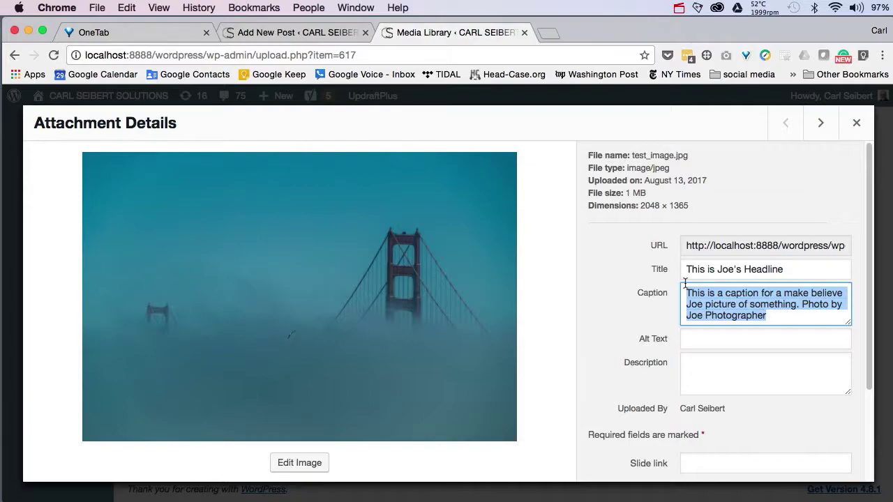
click(789, 270)
drag(789, 269, 682, 269)
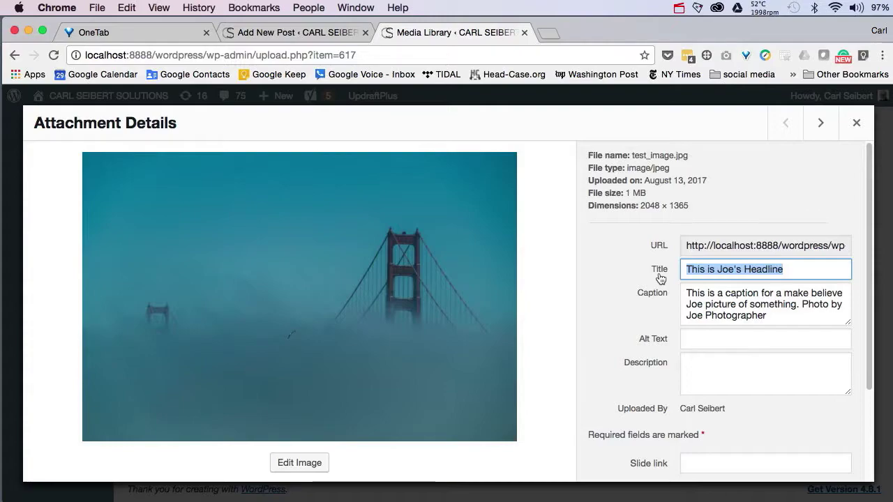
click(857, 124)
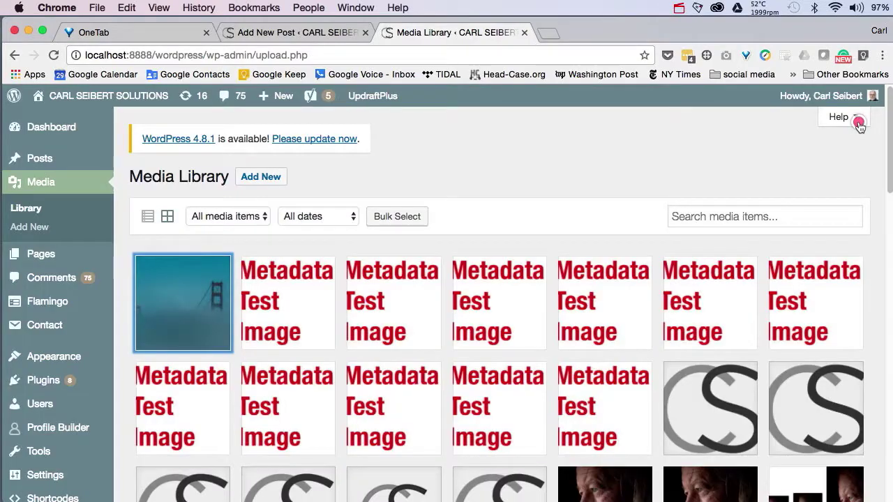
View the media library as a list and return it to the grid view.
click(147, 217)
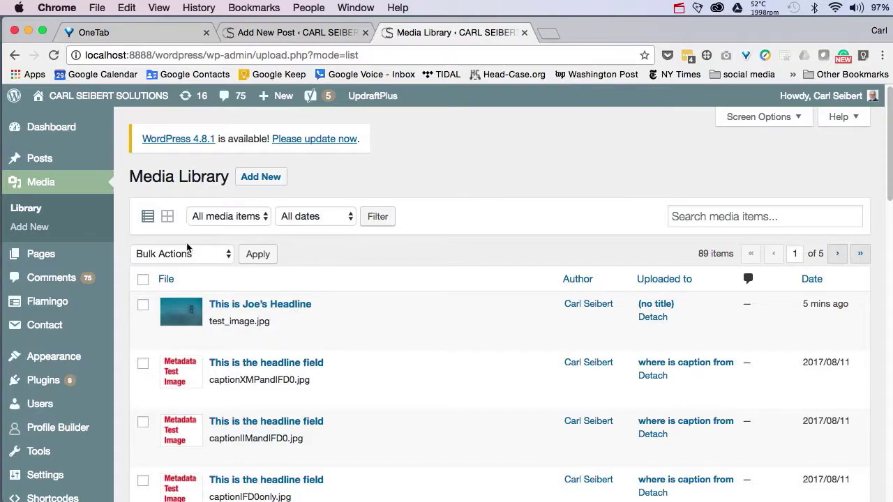
click(168, 219)
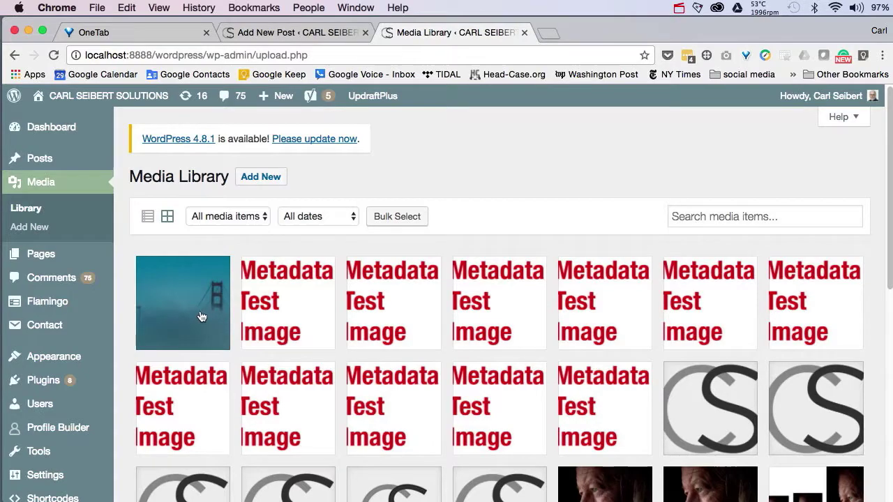
Paste the prepared story text ending "And you can really use this field any way you want." into the bridge image's Description.
click(199, 314)
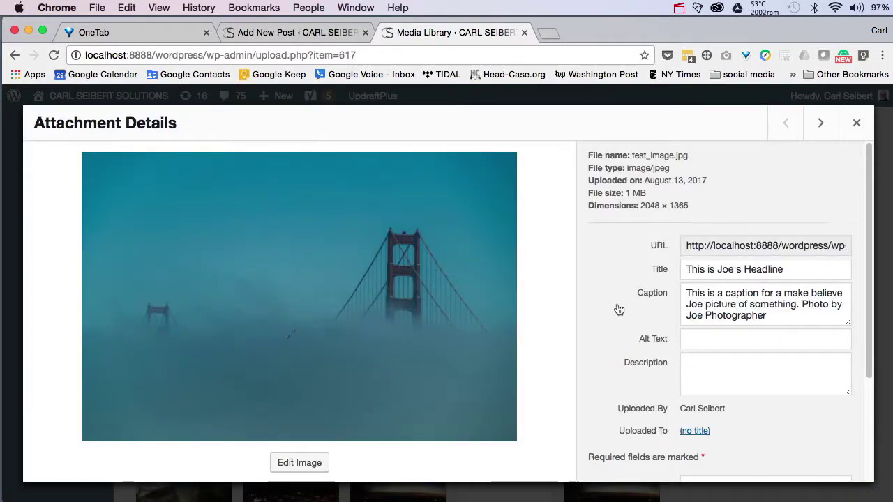
scroll(620, 308, down, 2)
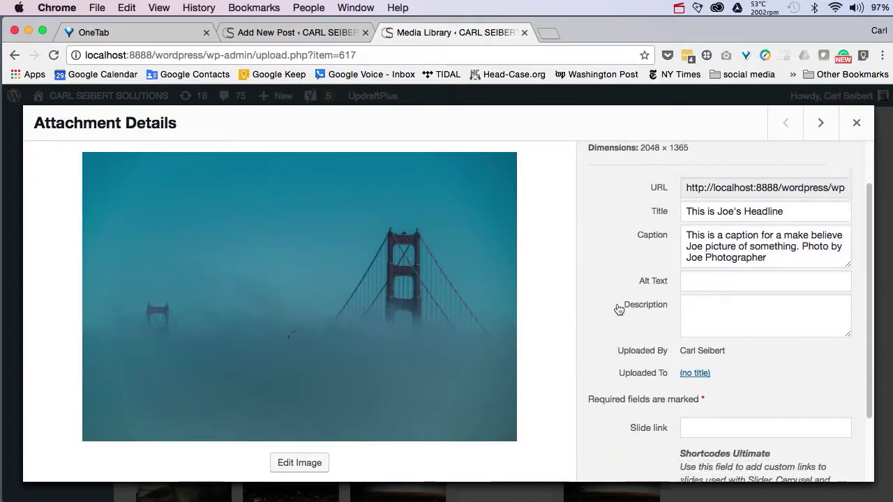
click(700, 270)
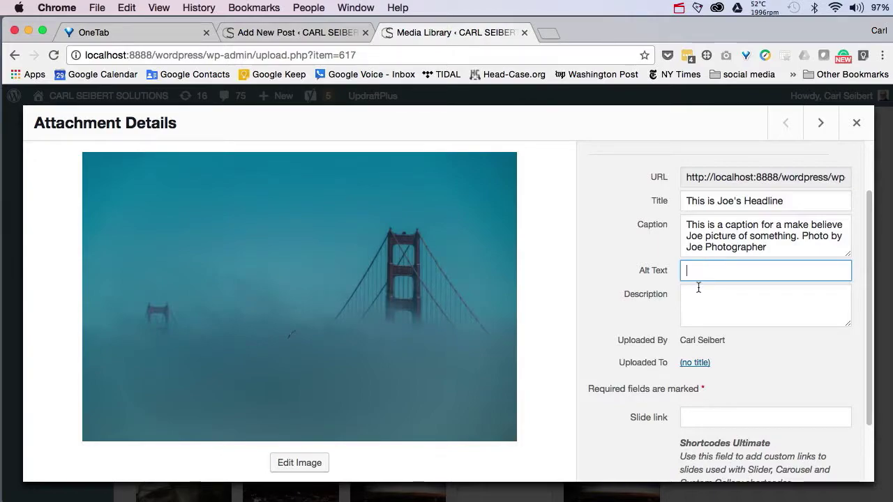
click(697, 301)
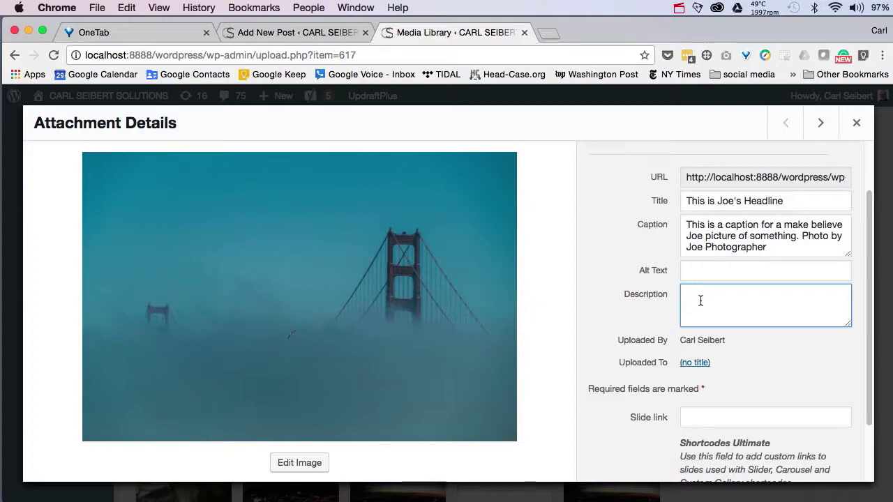
key(super+v)
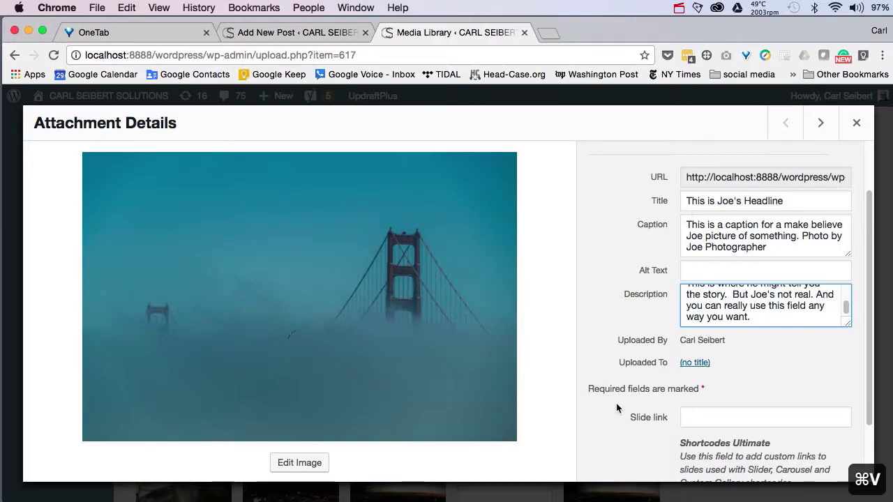
Open the bridge image's attachment page and examine how its caption, headline and description are displayed.
scroll(616, 405, down, 1)
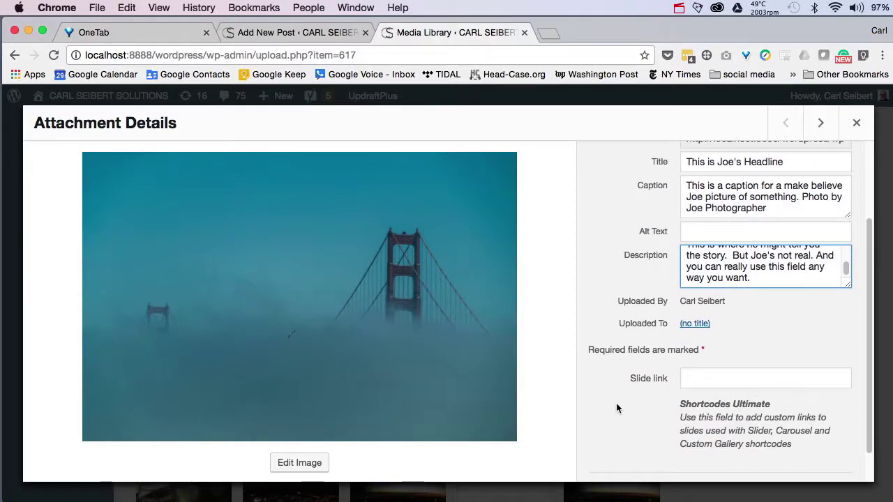
scroll(616, 408, down, 1)
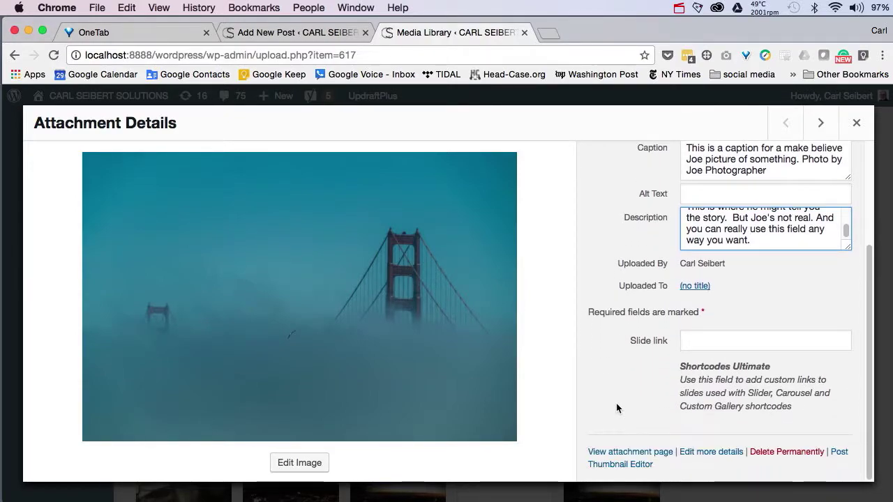
click(642, 454)
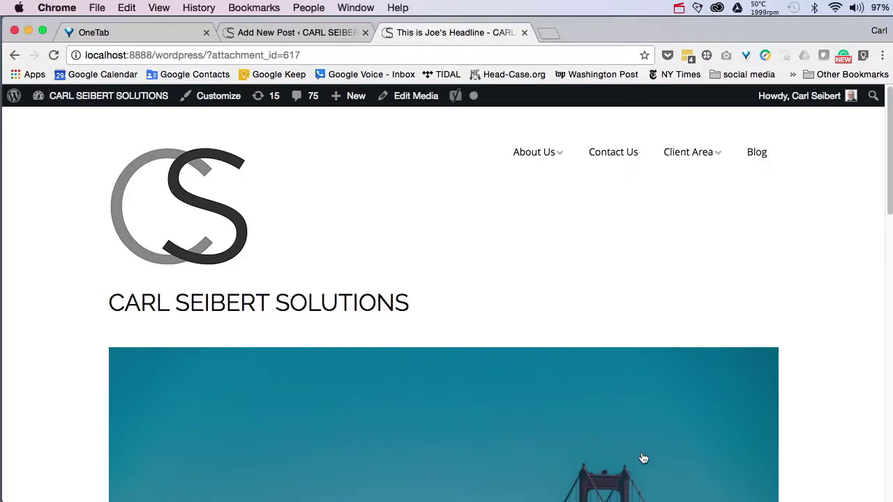
scroll(711, 456, down, 1)
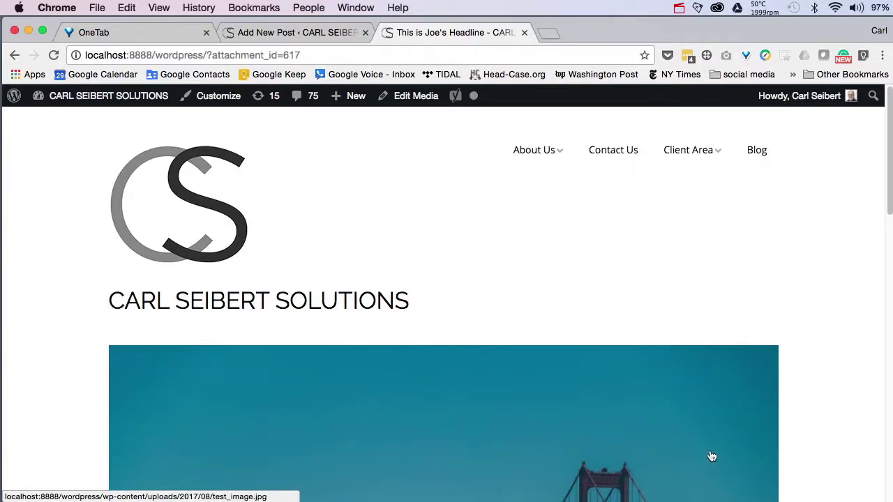
scroll(712, 456, up, 1)
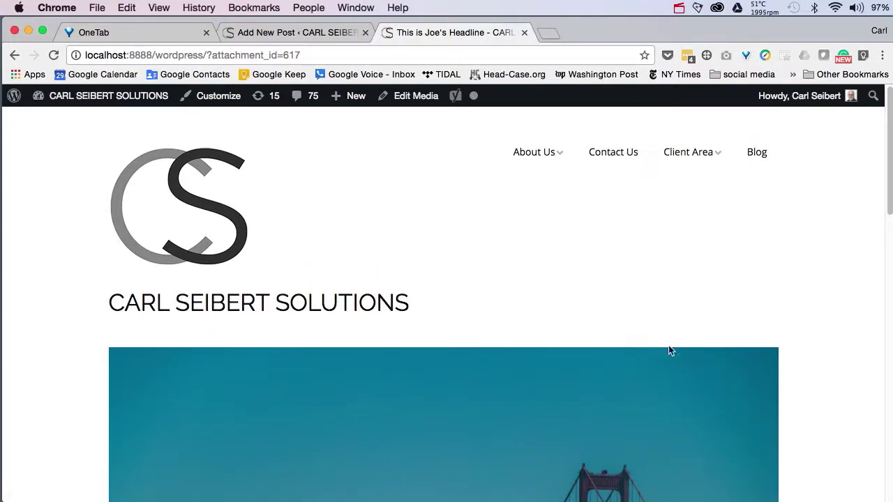
mouse_move(672, 162)
scroll(690, 305, down, 5)
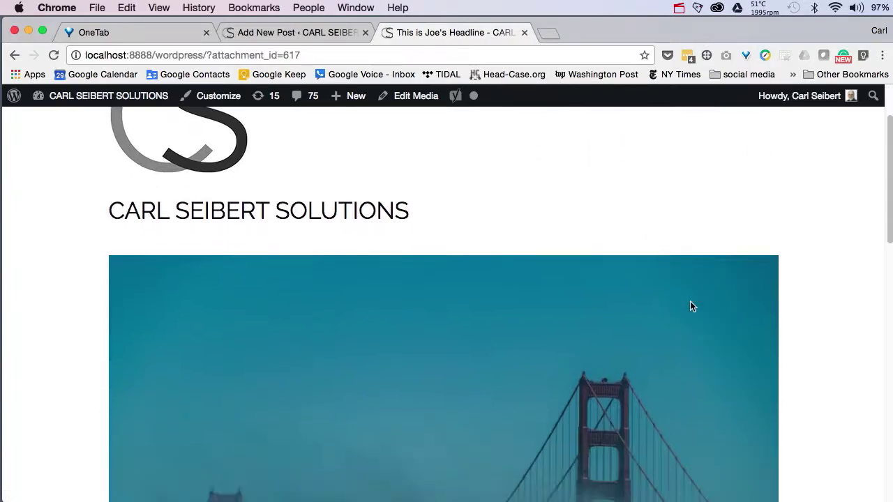
scroll(692, 307, down, 3)
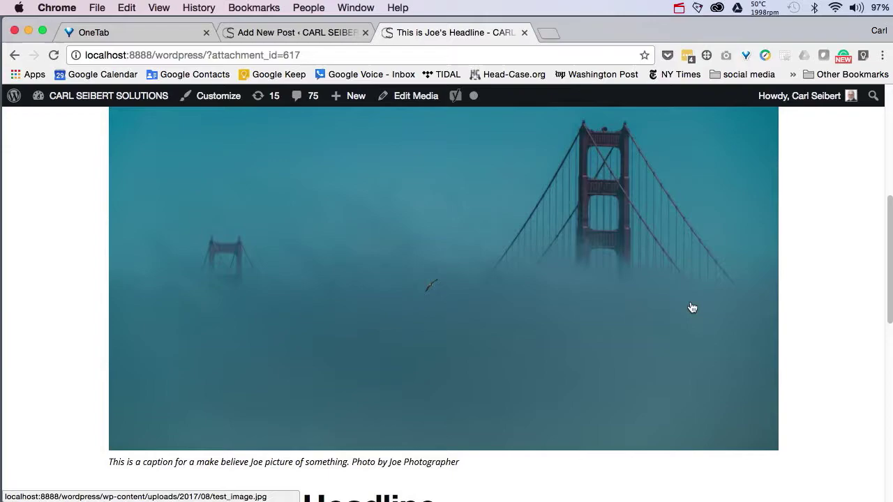
scroll(692, 307, down, 3)
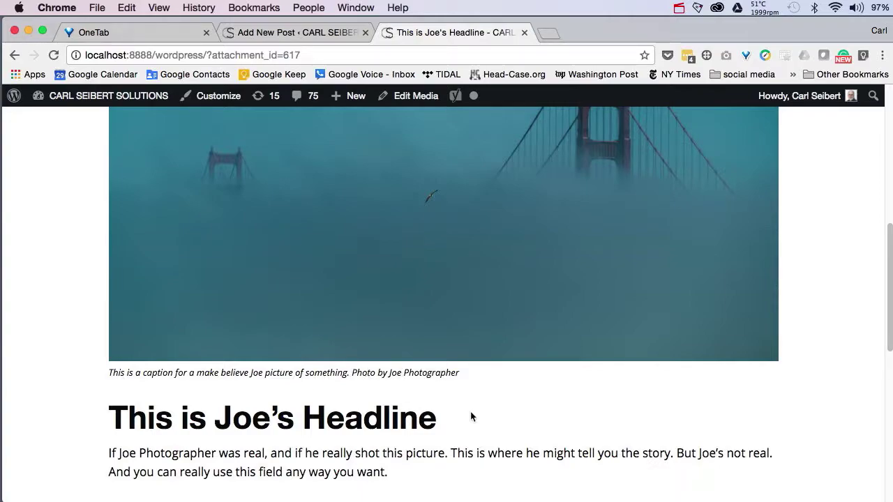
scroll(473, 417, down, 2)
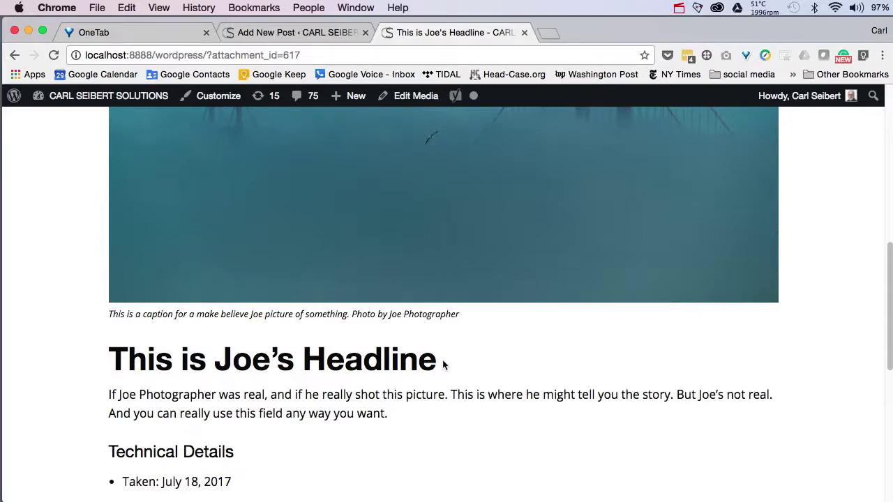
scroll(421, 421, down, 2)
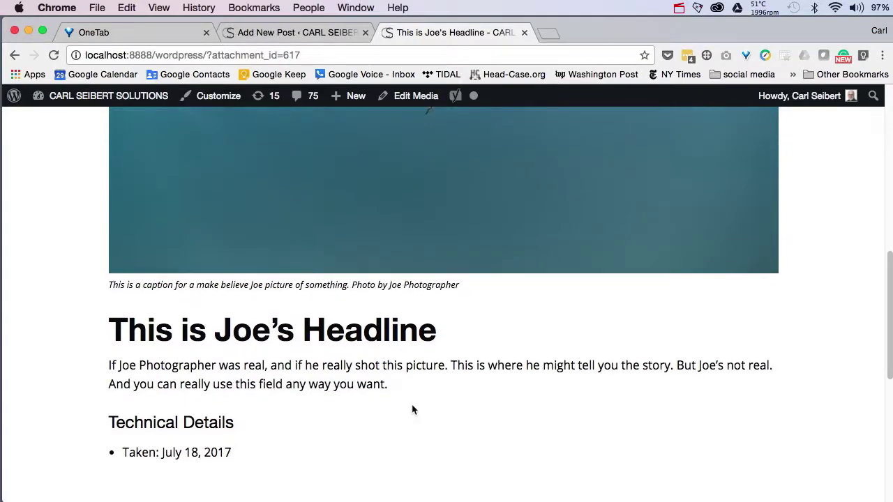
drag(391, 385, 104, 364)
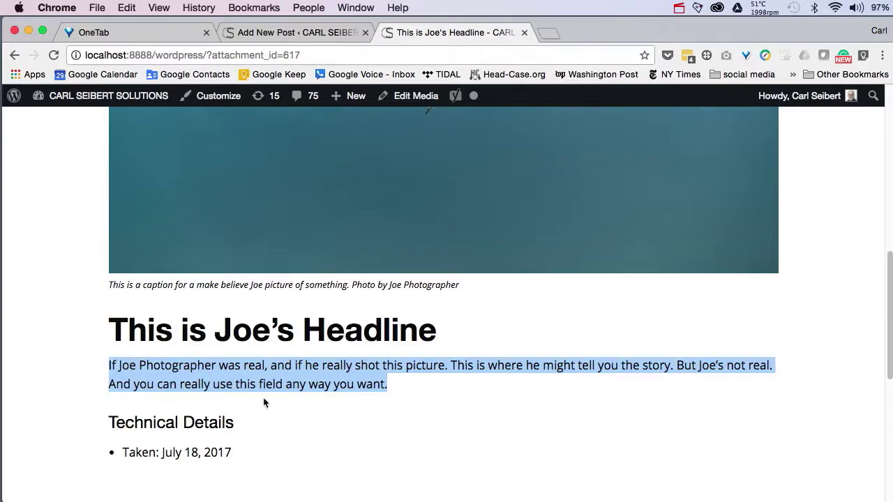
click(404, 385)
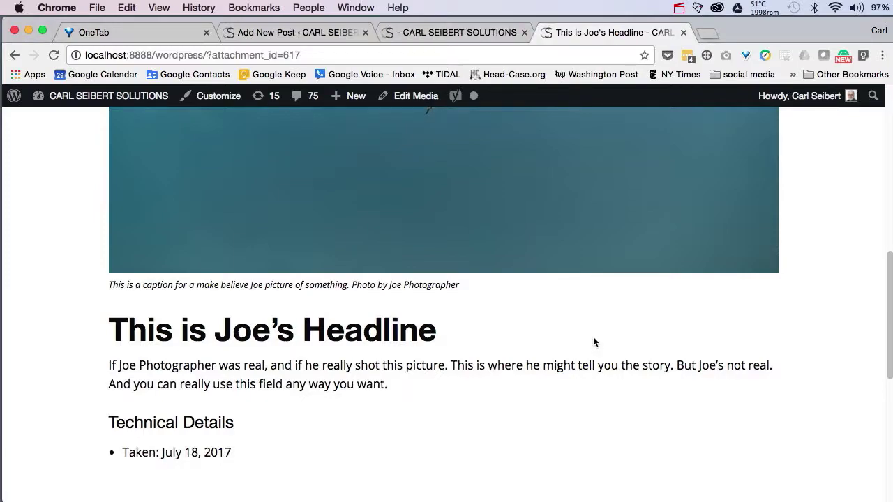
Return to the new post and add an empty paragraph below the image's caption.
click(322, 36)
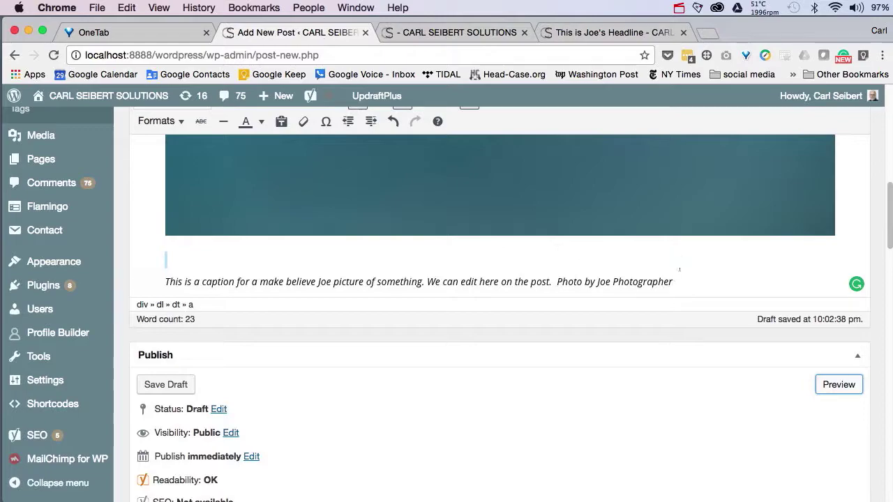
click(678, 281)
scroll(679, 281, down, 1)
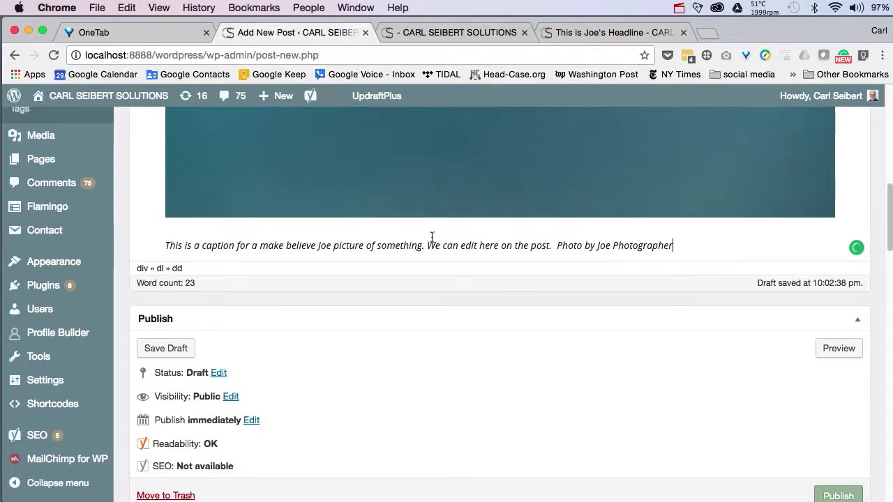
key(Return)
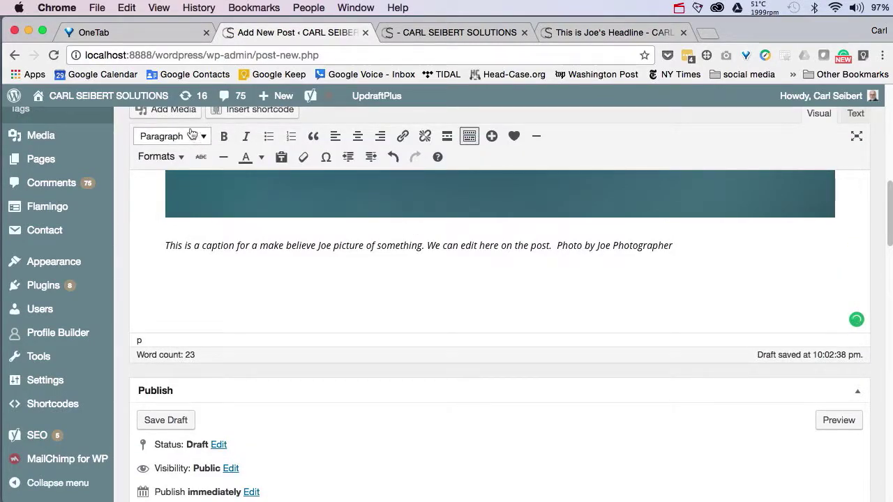
Select the bridge image test_image.jpg in the media library for insertion into the post and review its attachment details and display settings.
click(176, 112)
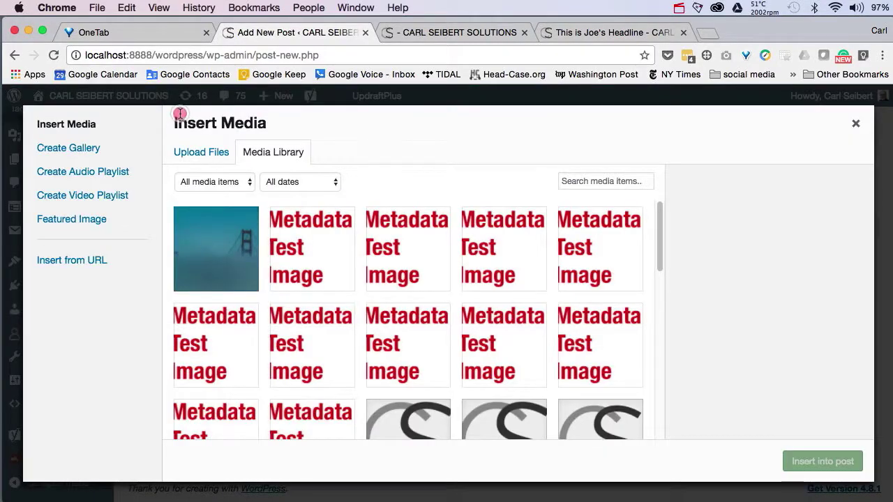
click(239, 259)
scroll(812, 237, down, 2)
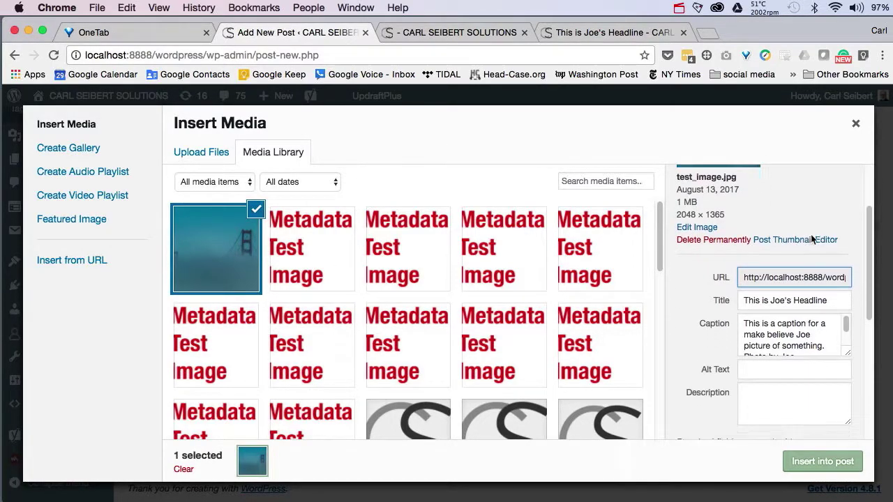
scroll(811, 239, down, 4)
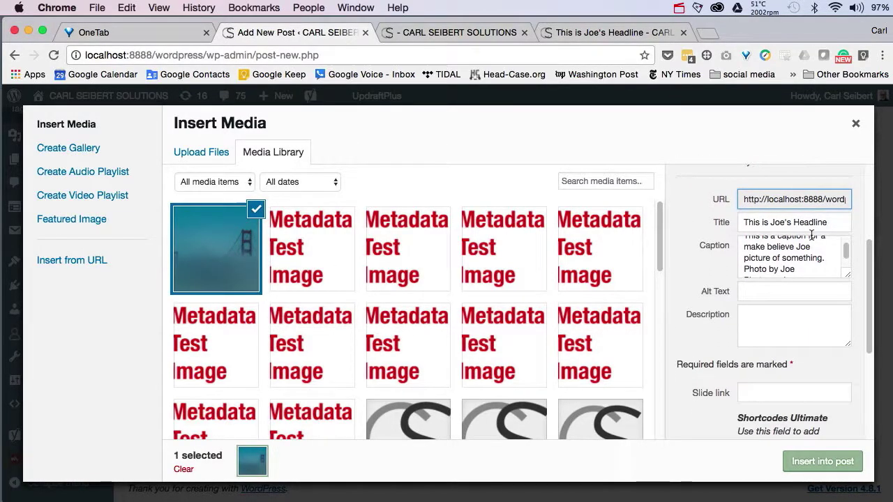
scroll(683, 233, up, 3)
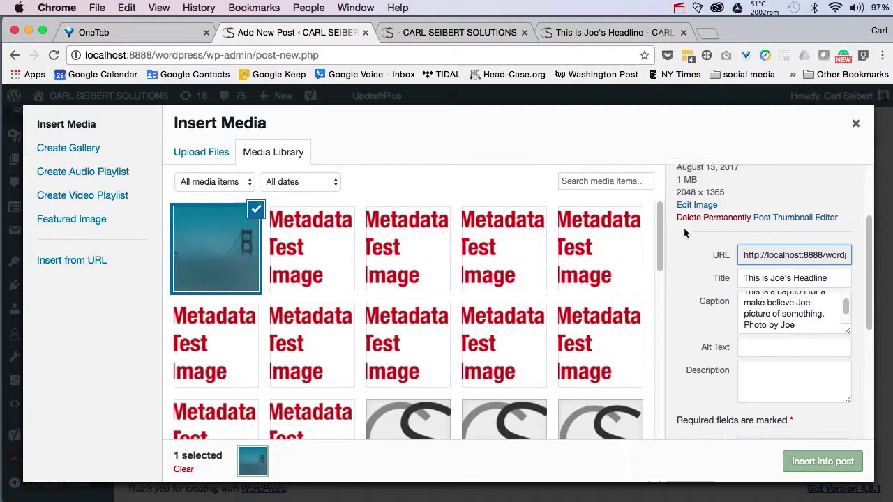
scroll(688, 229, down, 3)
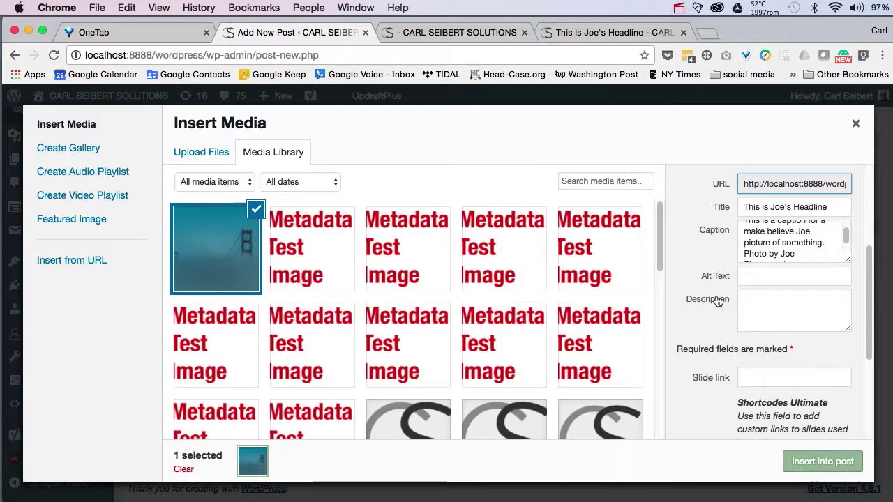
scroll(786, 229, down, 1)
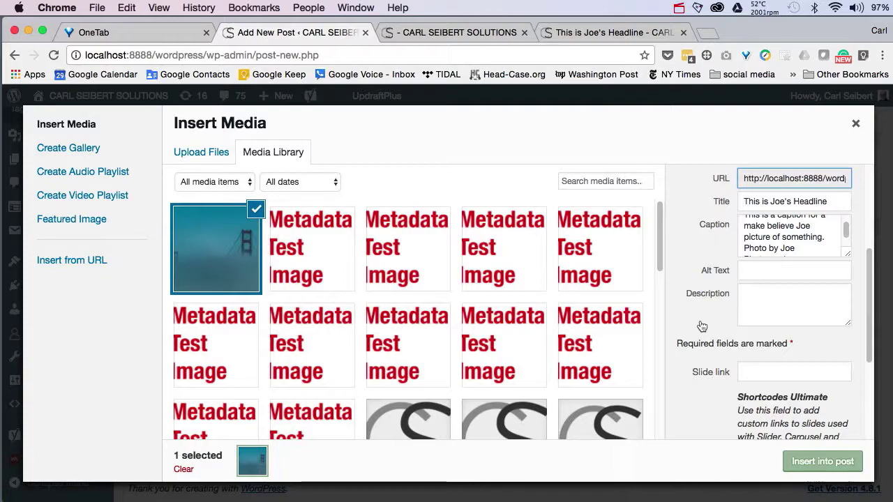
scroll(702, 327, down, 5)
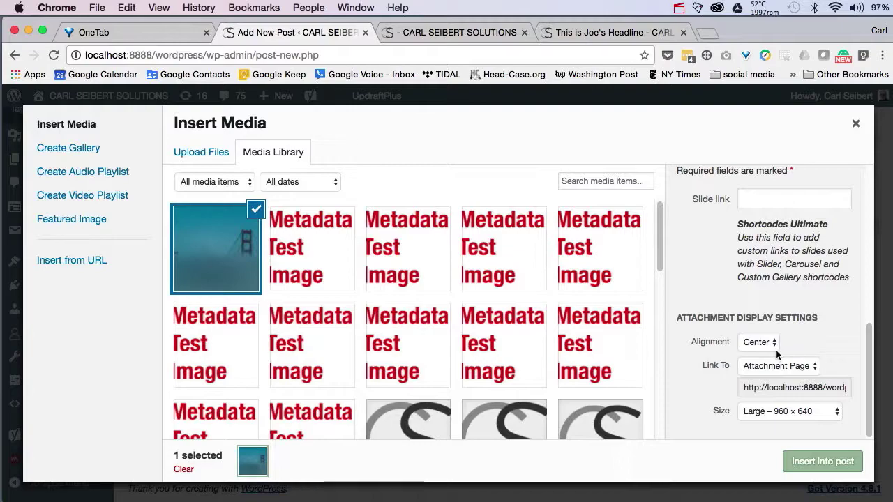
Switch the bridge image's link target to Media File and back to Attachment Page.
click(815, 367)
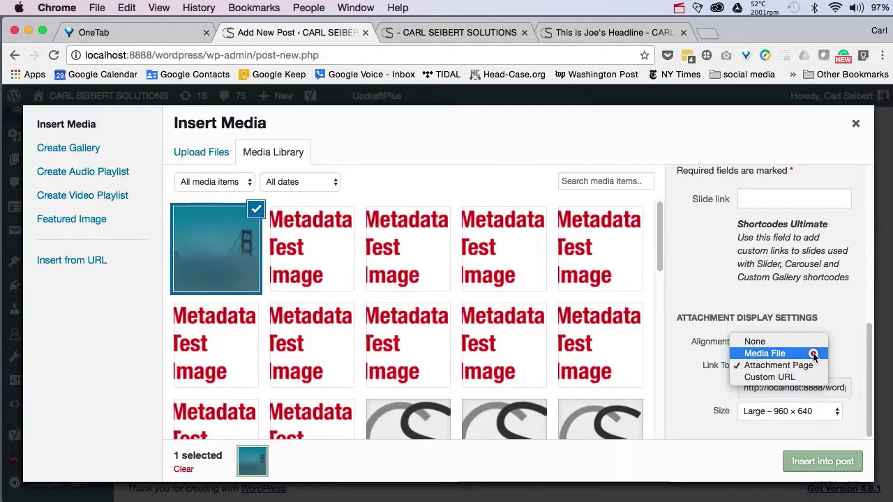
click(813, 354)
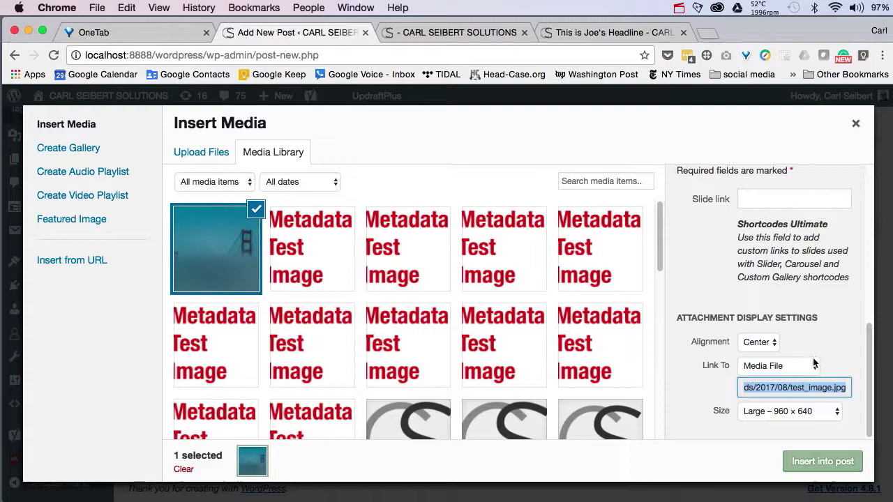
click(813, 366)
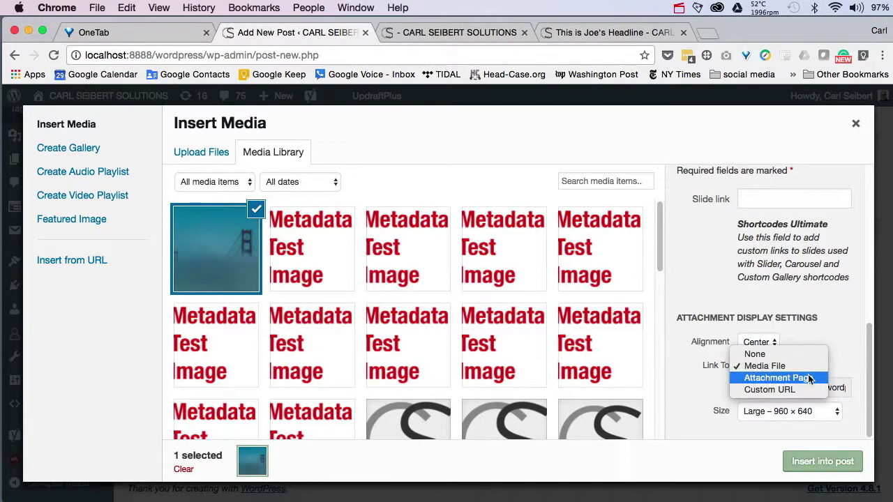
click(808, 377)
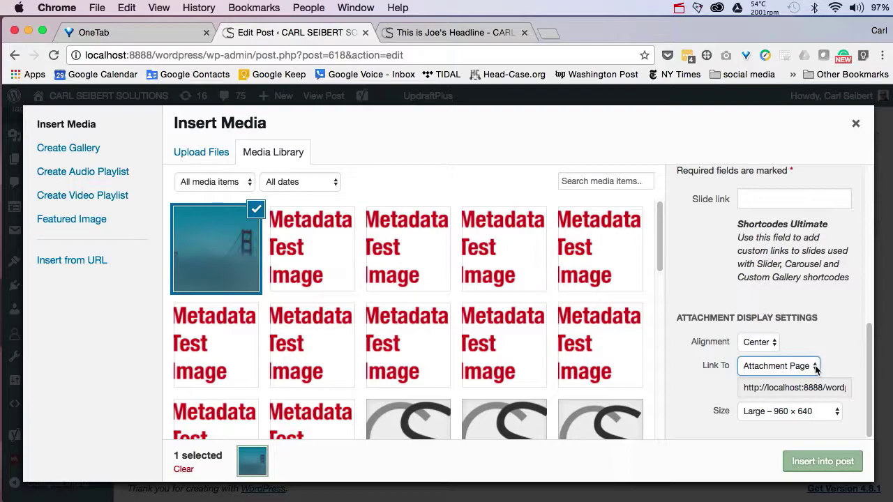
click(816, 369)
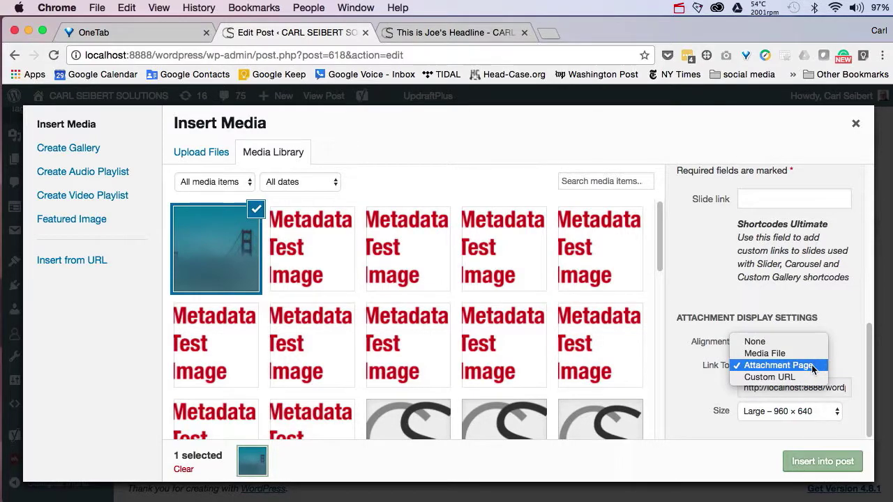
click(812, 366)
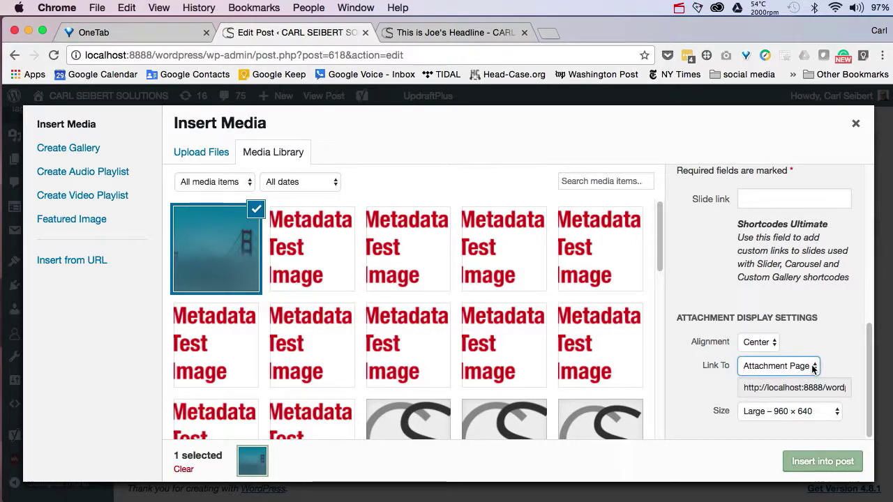
Set the bridge image's size to Medium – 300 × 200 and insert it into the post.
click(837, 411)
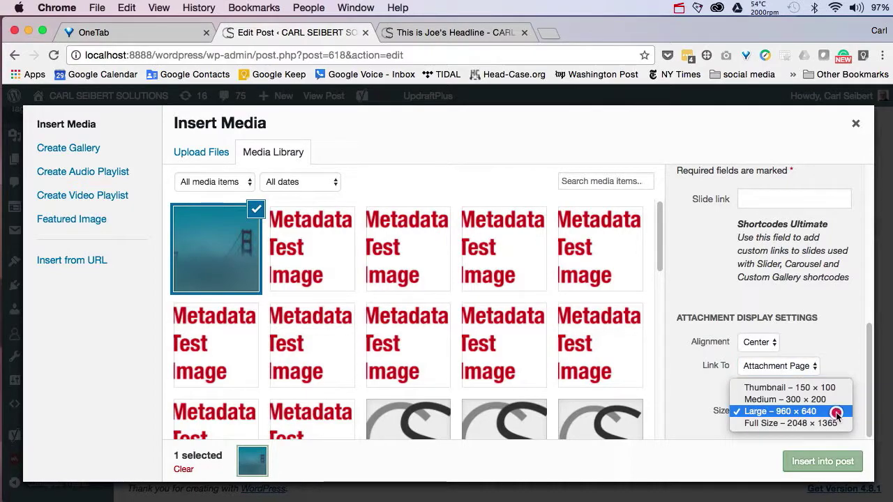
click(828, 399)
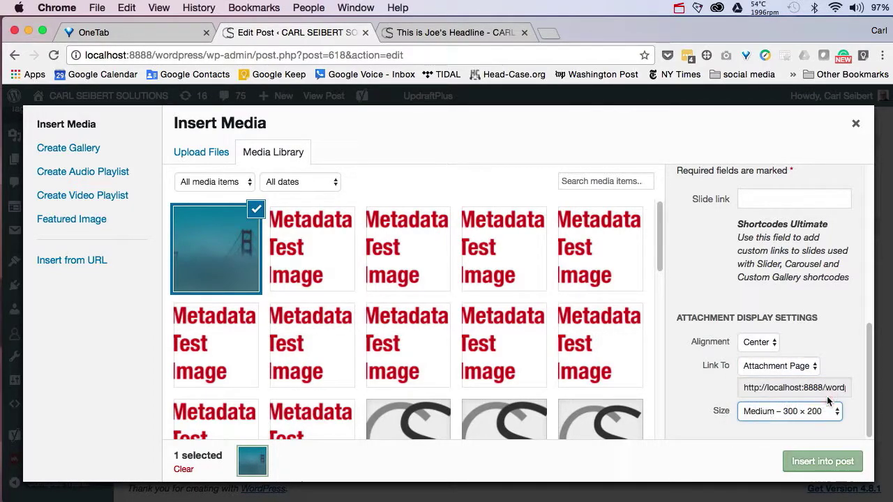
click(807, 473)
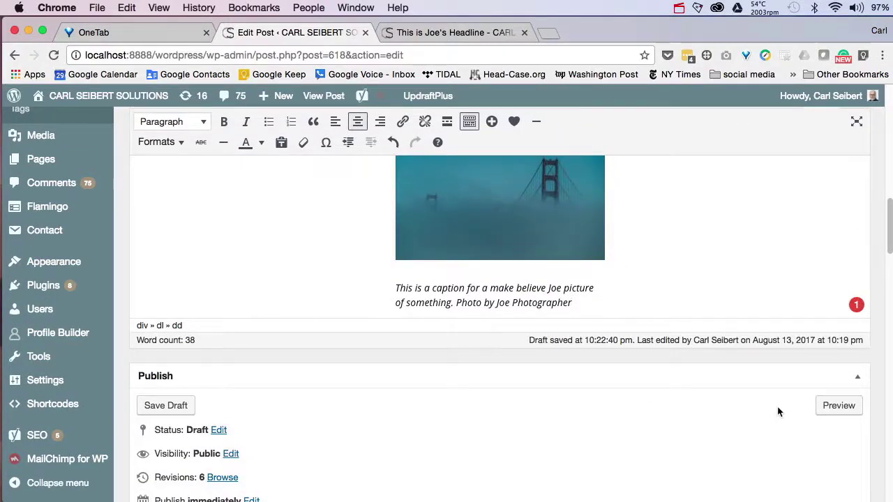
Save the post as a draft and preview it down to the medium-sized bridge image and its caption.
click(178, 396)
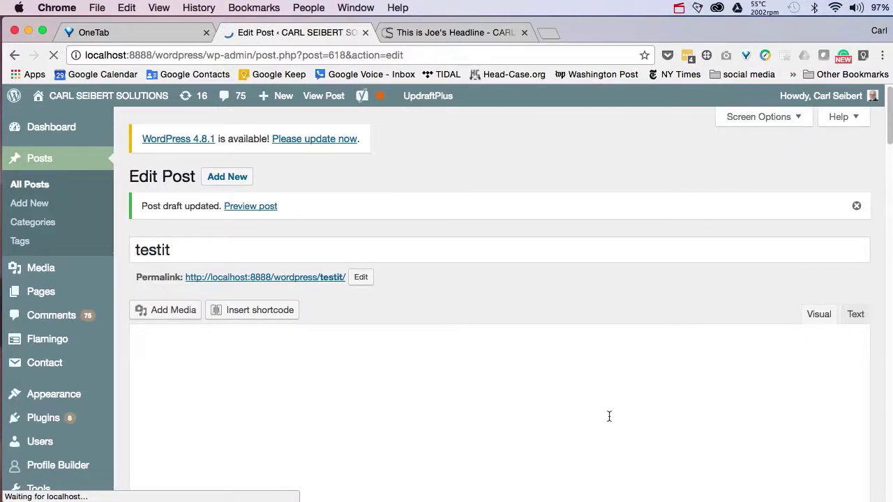
scroll(609, 416, down, 3)
scroll(609, 417, down, 6)
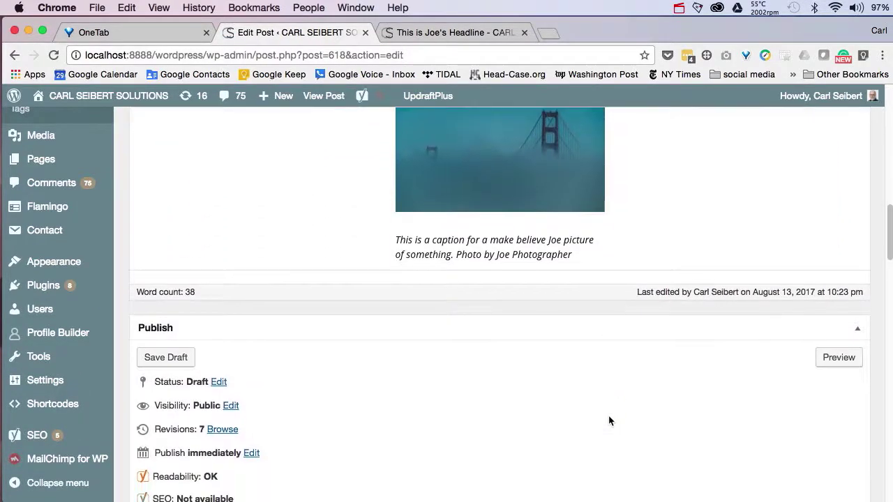
click(839, 325)
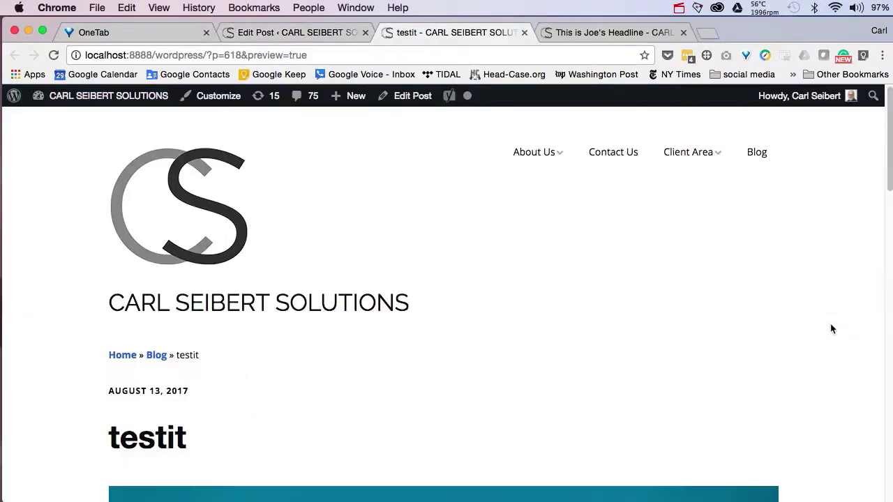
scroll(519, 388, down, 10)
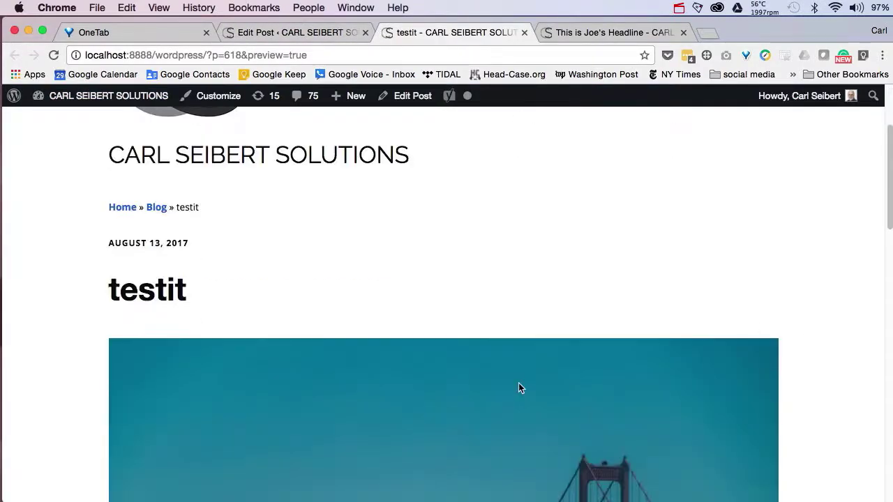
scroll(518, 388, down, 1)
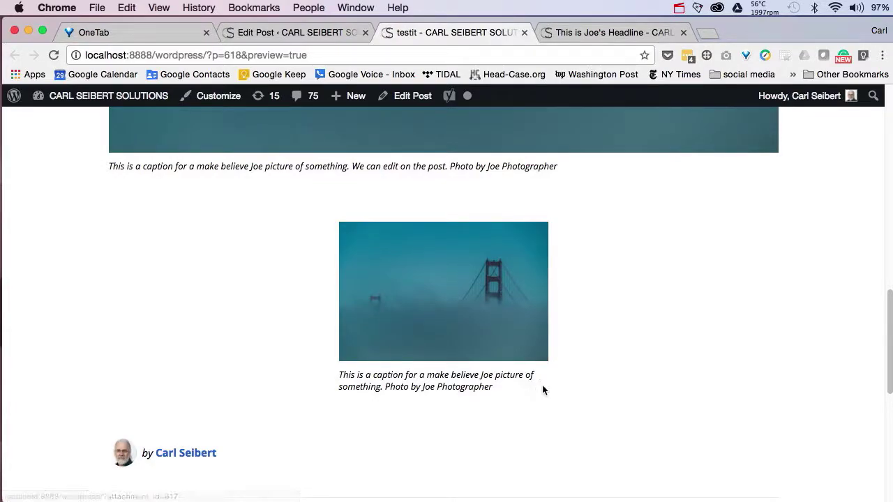
Open the attachment page from the medium-sized bridge image in the preview and examine its full-width picture, caption, headline and description.
click(462, 297)
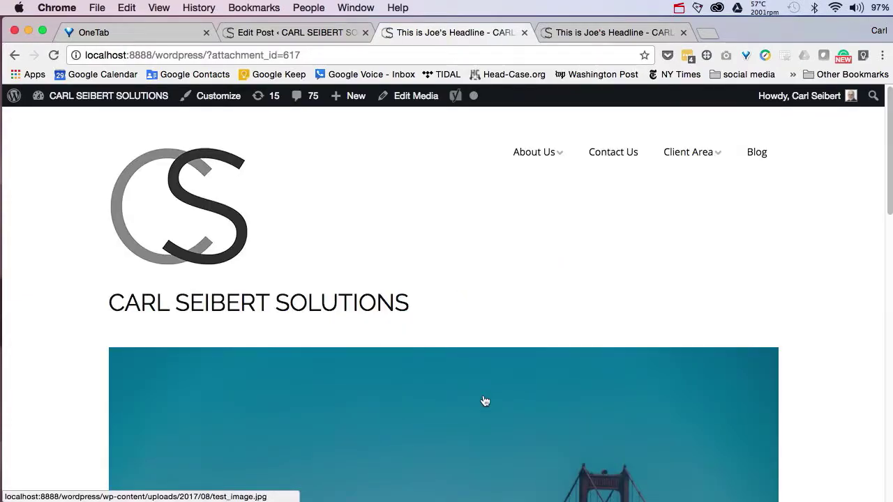
scroll(485, 402, down, 10)
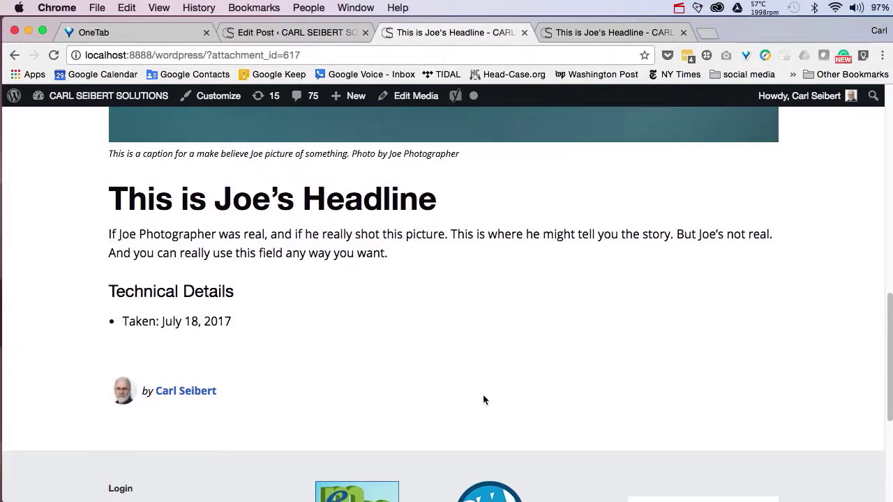
scroll(485, 399, up, 10)
scroll(485, 399, up, 4)
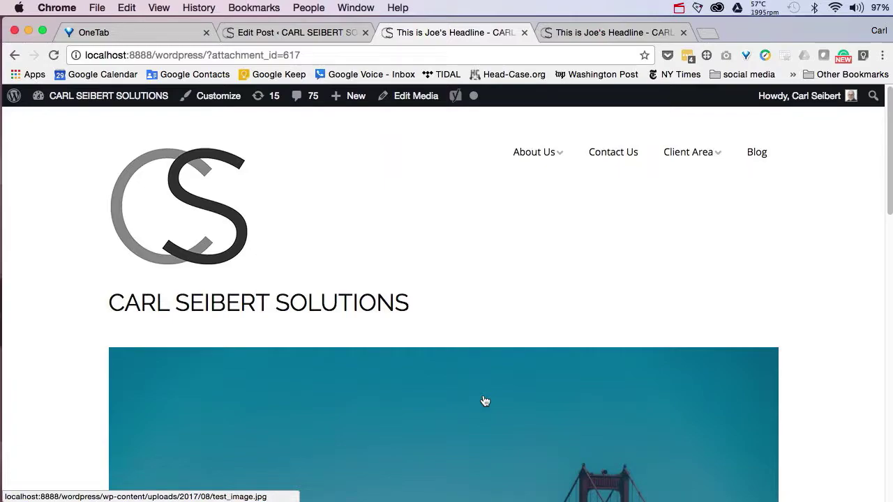
scroll(485, 401, down, 4)
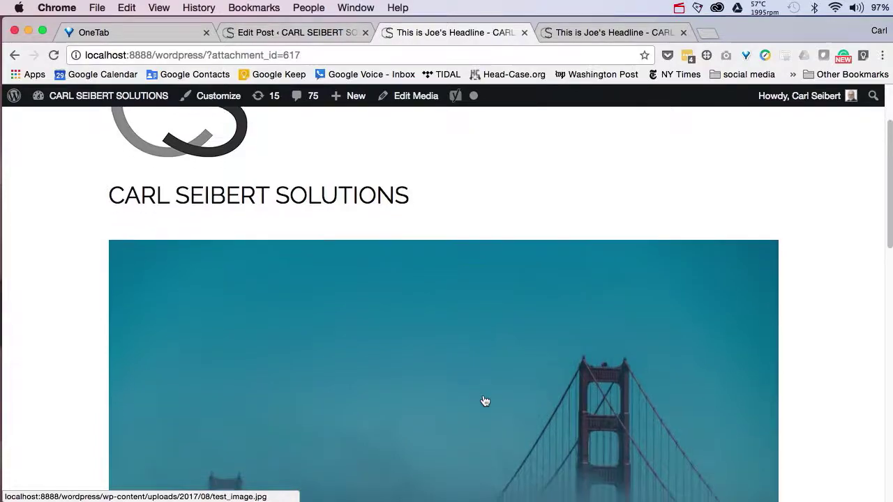
scroll(485, 401, down, 3)
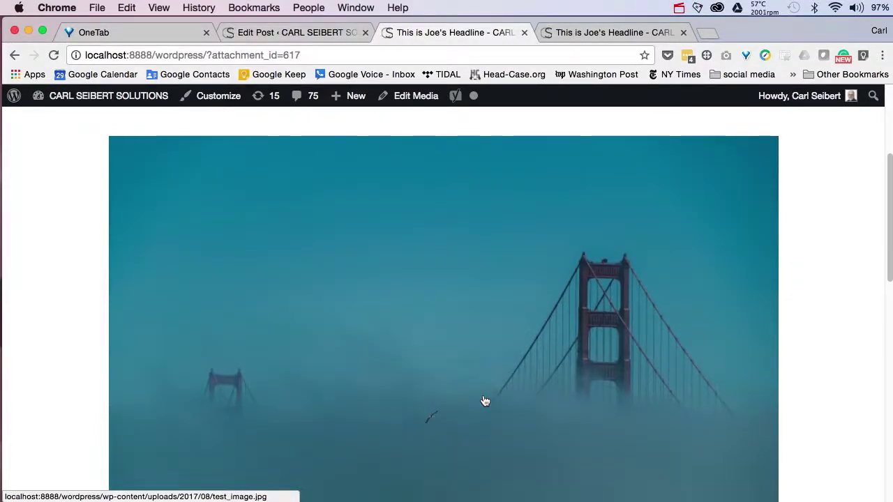
scroll(484, 401, down, 2)
scroll(484, 401, down, 3)
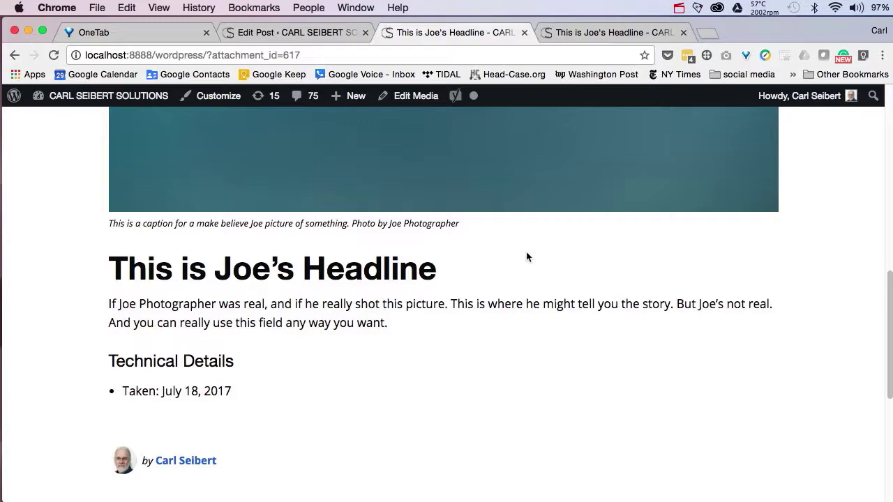
scroll(527, 257, up, 5)
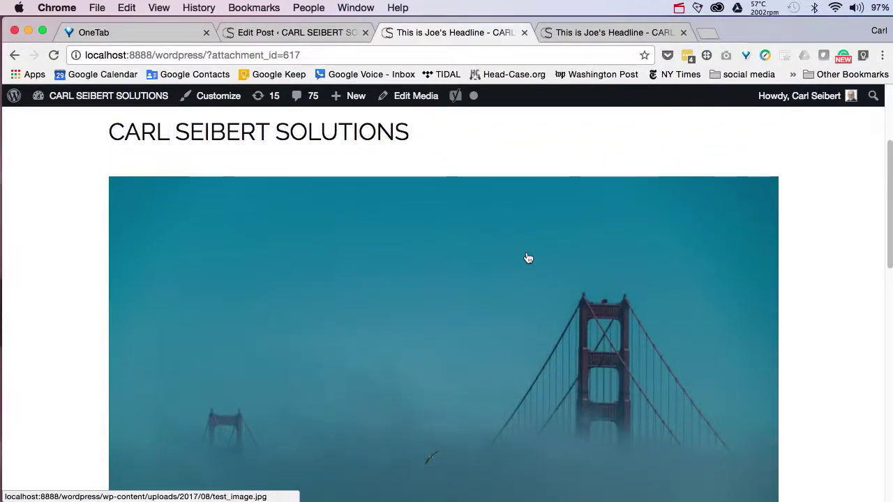
scroll(528, 258, down, 5)
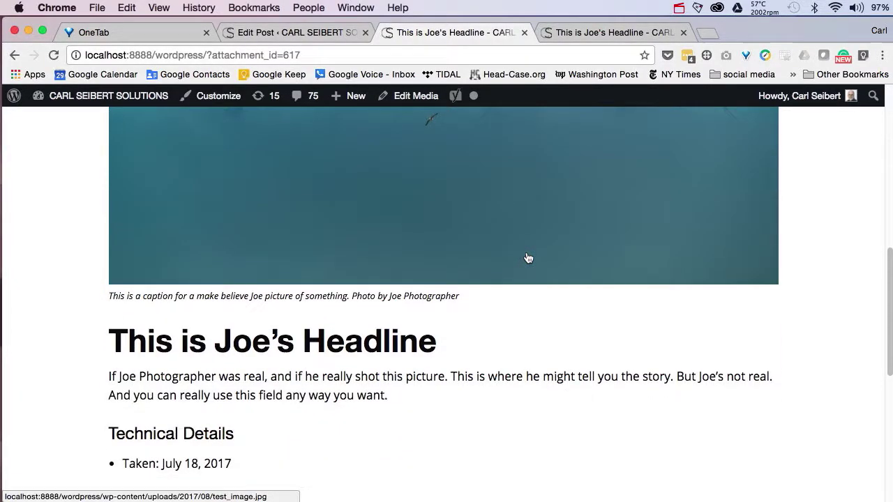
drag(388, 397, 96, 377)
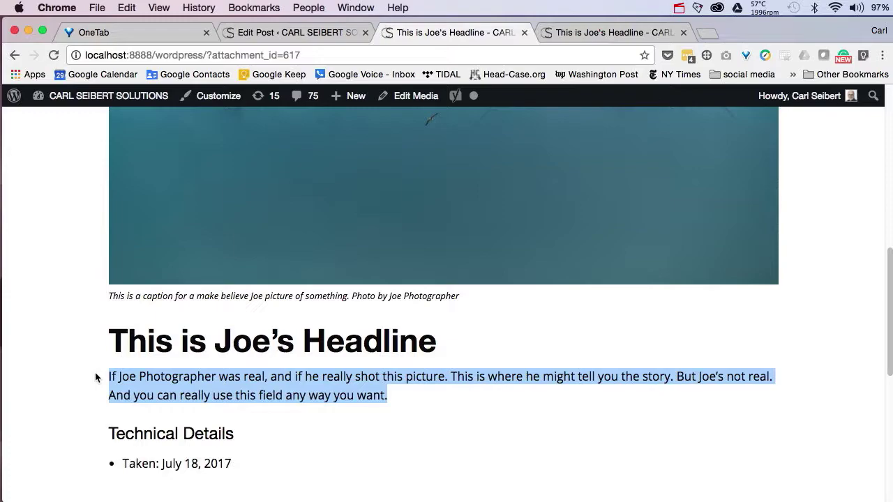
click(471, 347)
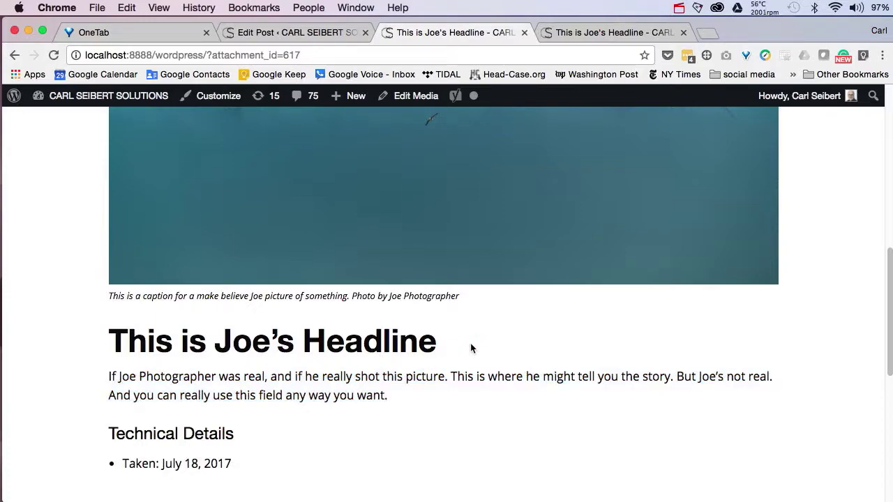